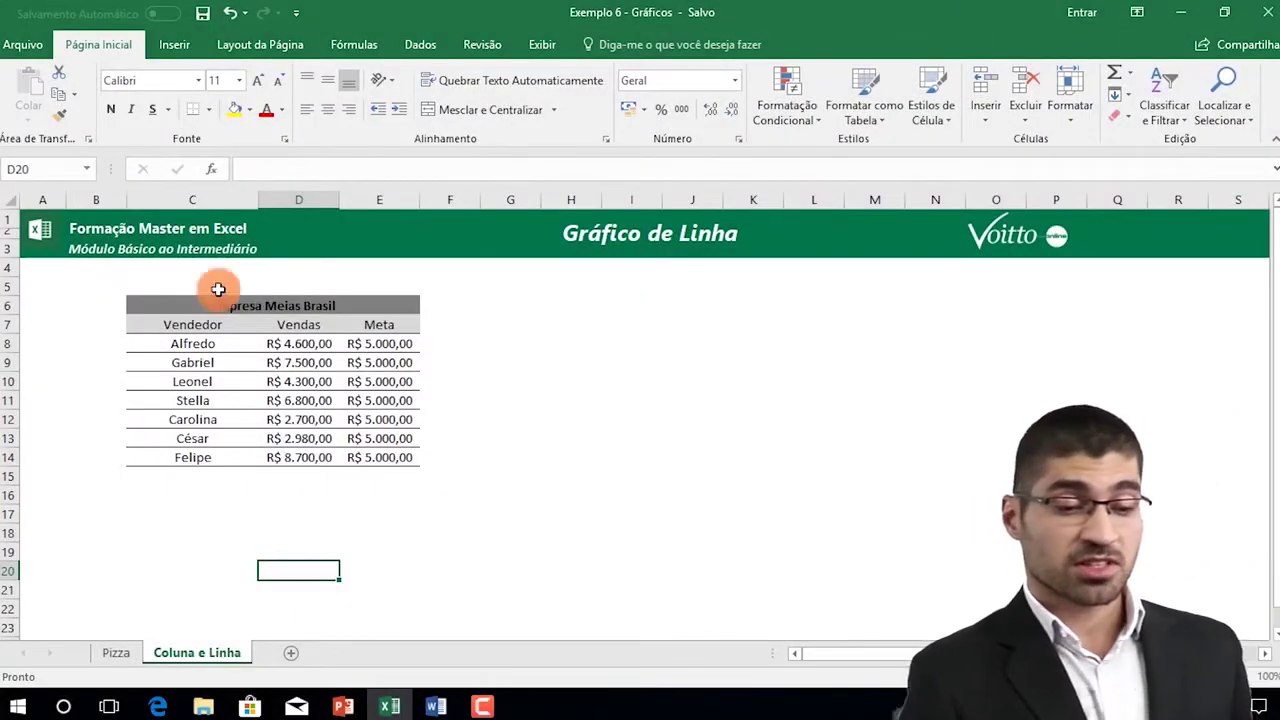
Look over the seller names, Vendas and Meta values in the sales table
{"action": "left_click", "coordinate": [209, 322]}
{"action": "left_click", "coordinate": [194, 345]}
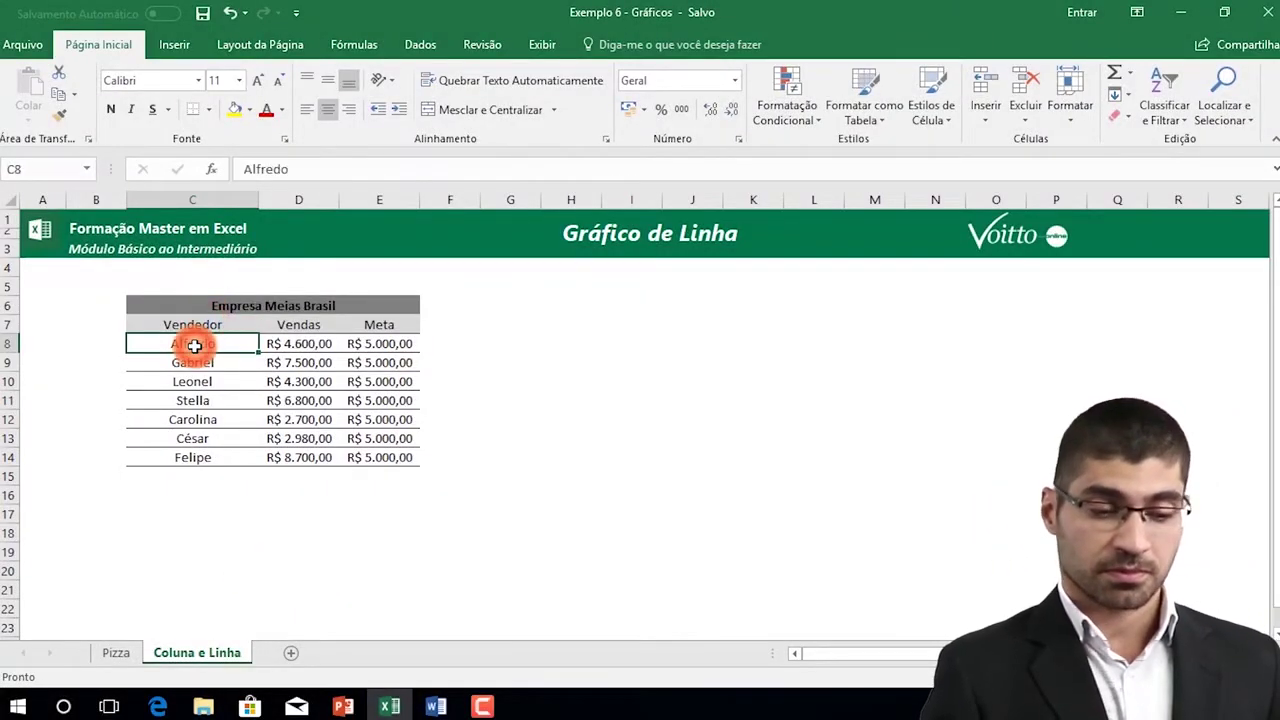
{"action": "key", "text": "Left"}
{"action": "key", "text": "Left"}
{"action": "key", "text": "Right"}
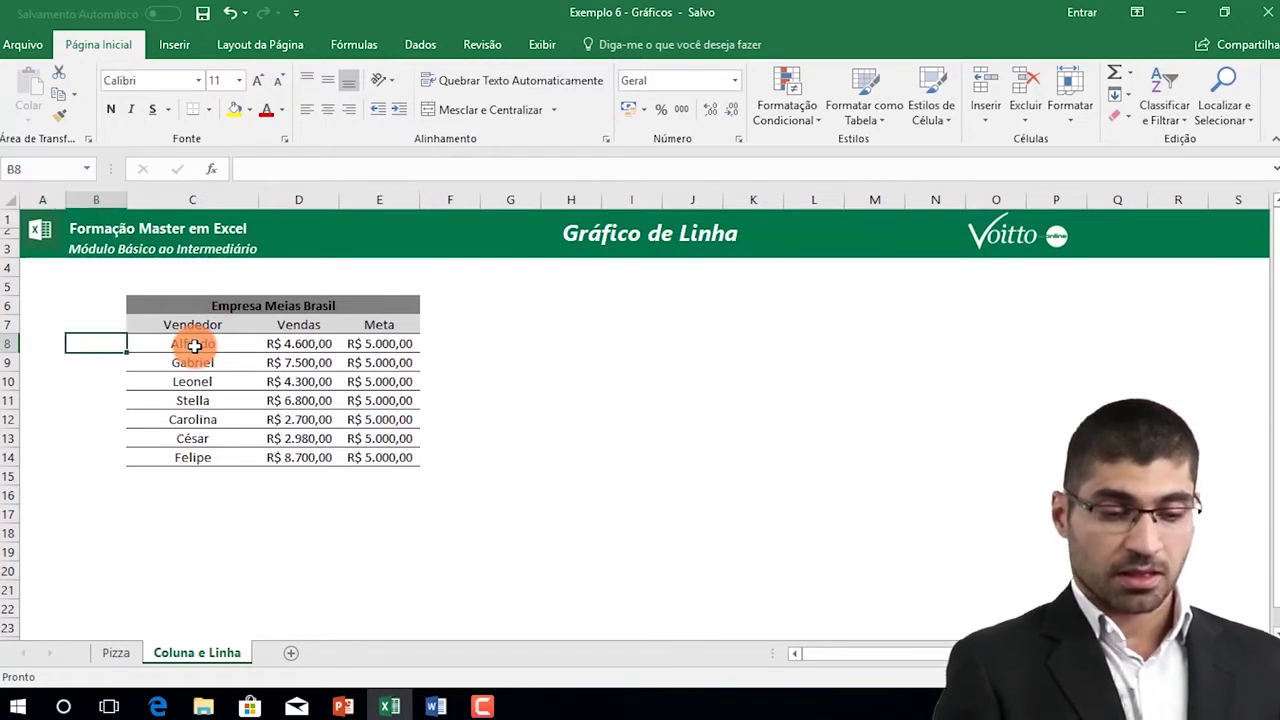
{"action": "key", "text": "Right"}
{"action": "key", "text": "Right"}
{"action": "key", "text": "Up"}
{"action": "key", "text": "Down"}
{"action": "key", "text": "Down"}
{"action": "key", "text": "Down"}
{"action": "key", "text": "Down"}
{"action": "key", "text": "Down"}
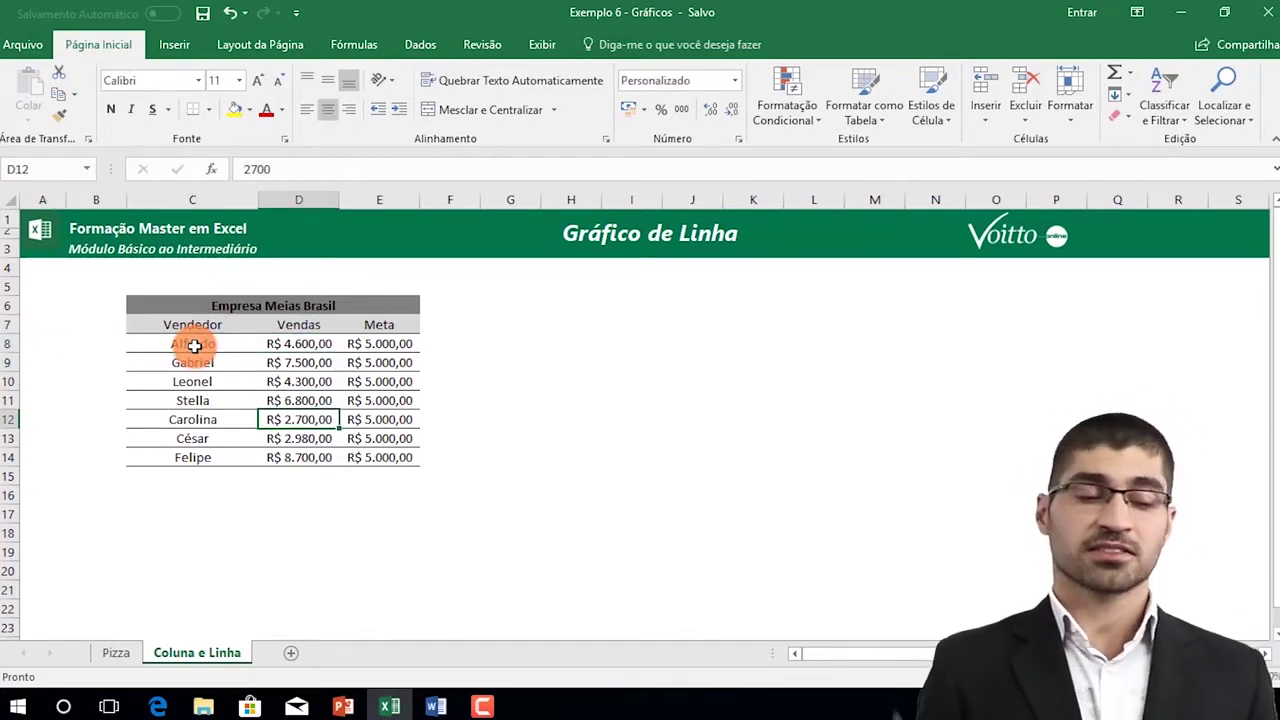
{"action": "key", "text": "Down"}
{"action": "key", "text": "Right"}
{"action": "key", "text": "Up"}
{"action": "key", "text": "Up"}
{"action": "key", "text": "Up"}
{"action": "key", "text": "Up"}
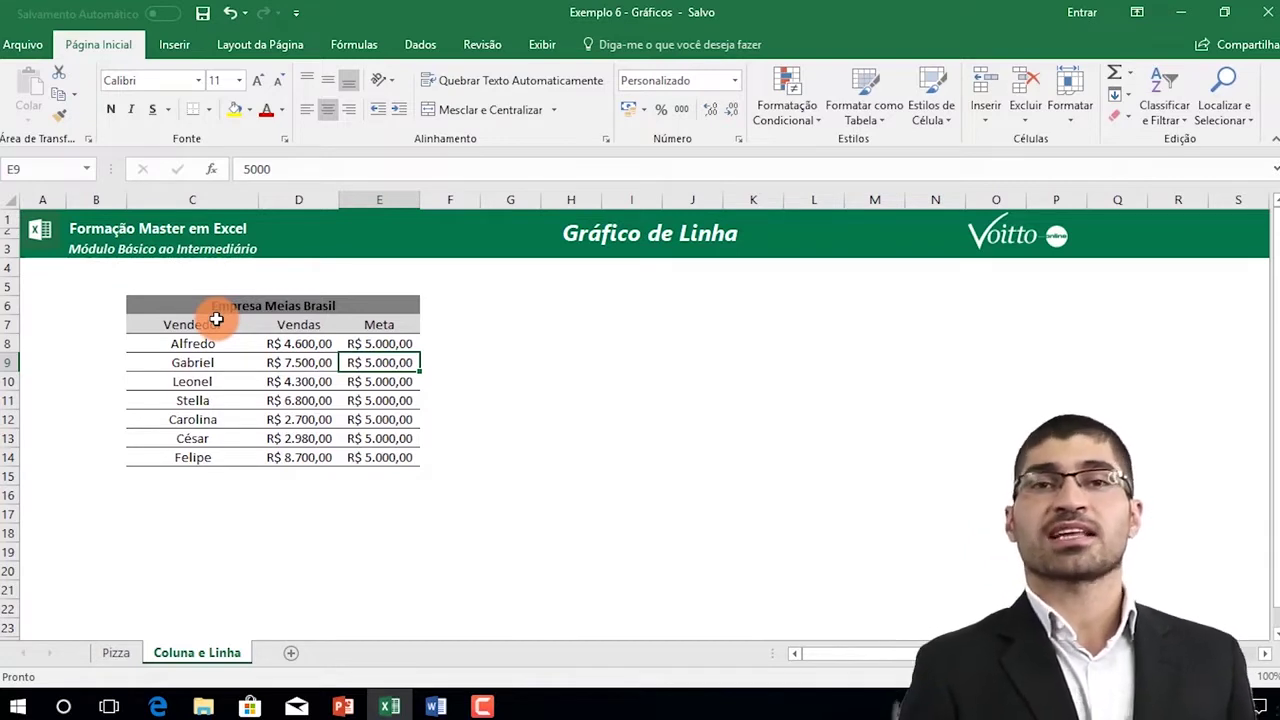
Try highlighting the seller names and check Gabriel's Vendas and Meta cells
{"action": "left_click_drag", "start_coordinate": [203, 327], "coordinate": [206, 417]}
{"action": "left_click_drag", "start_coordinate": [229, 343], "coordinate": [229, 457]}
{"action": "left_click", "coordinate": [323, 362]}
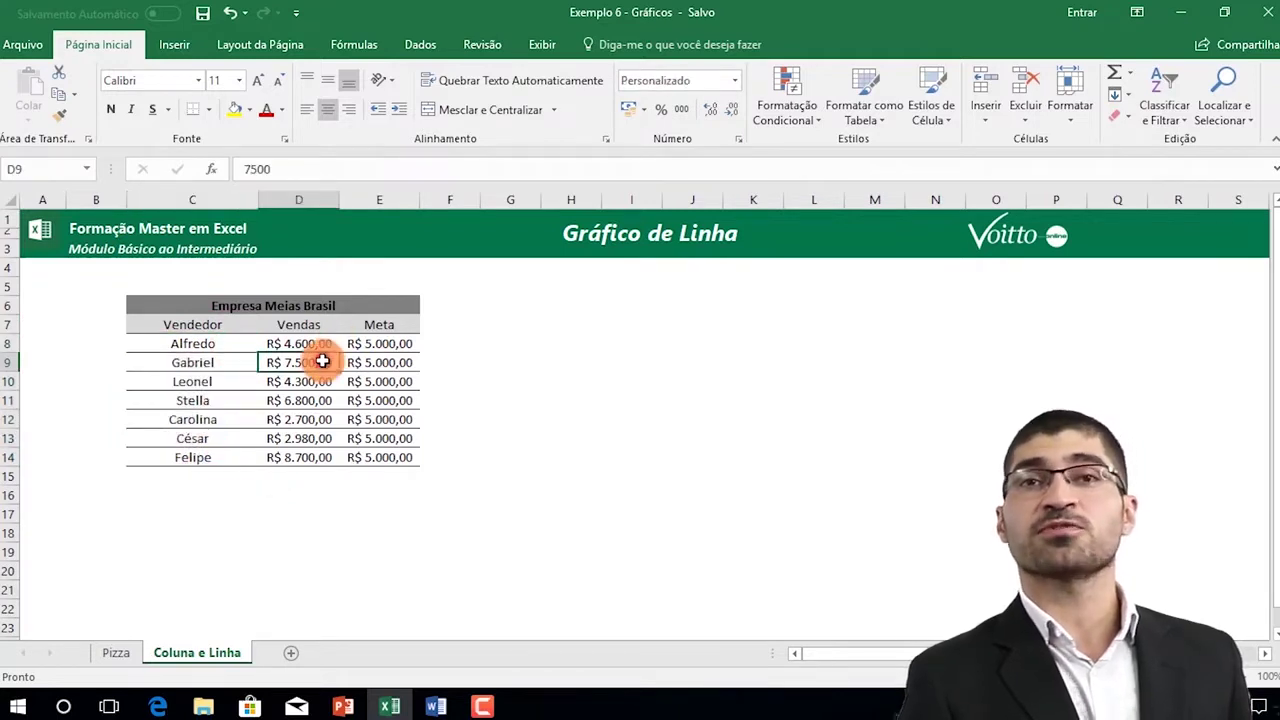
{"action": "left_click", "coordinate": [373, 363]}
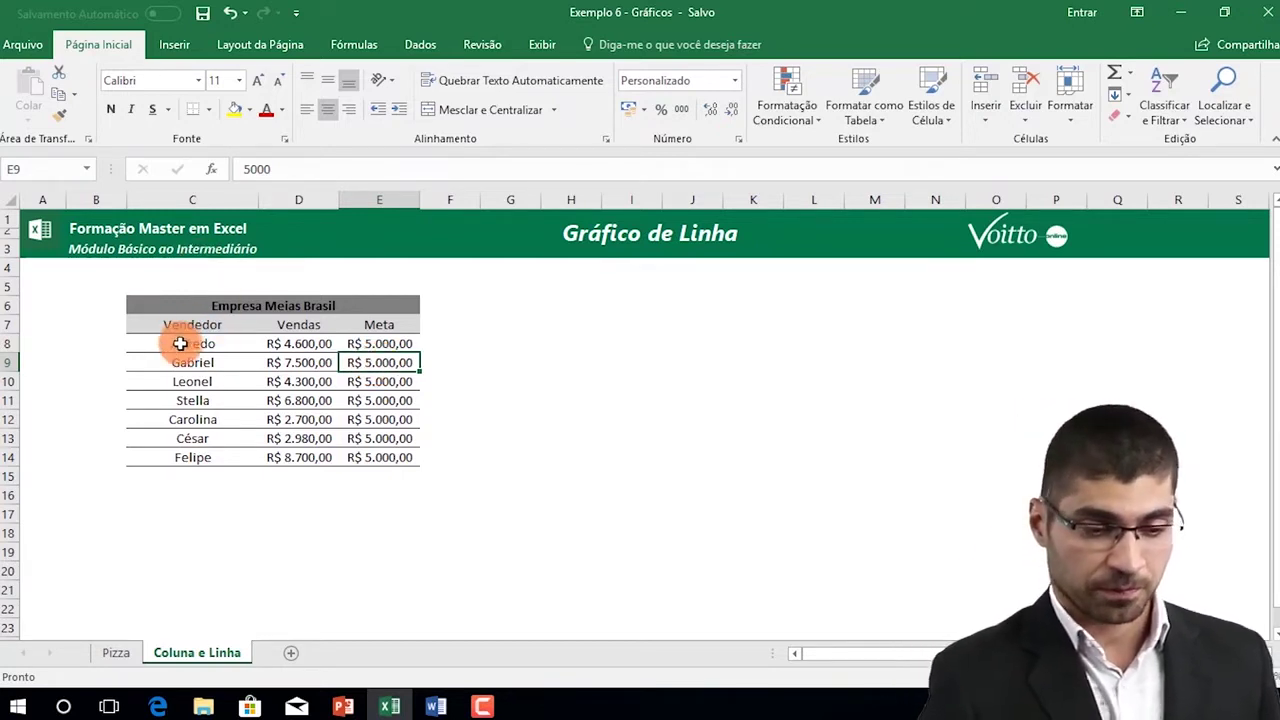
Select C7:E14 and insert a Coluna Agrupada chart from Inserir
{"action": "left_click_drag", "start_coordinate": [193, 325], "coordinate": [385, 454]}
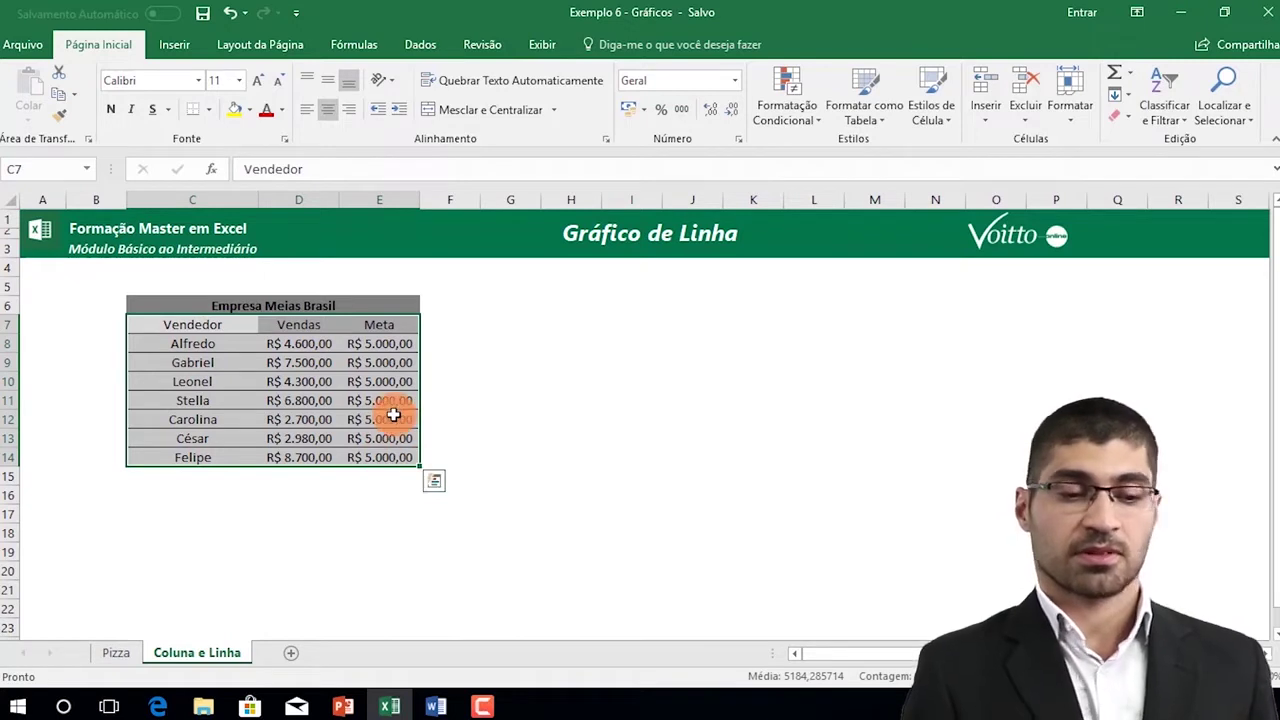
{"action": "left_click", "coordinate": [174, 46]}
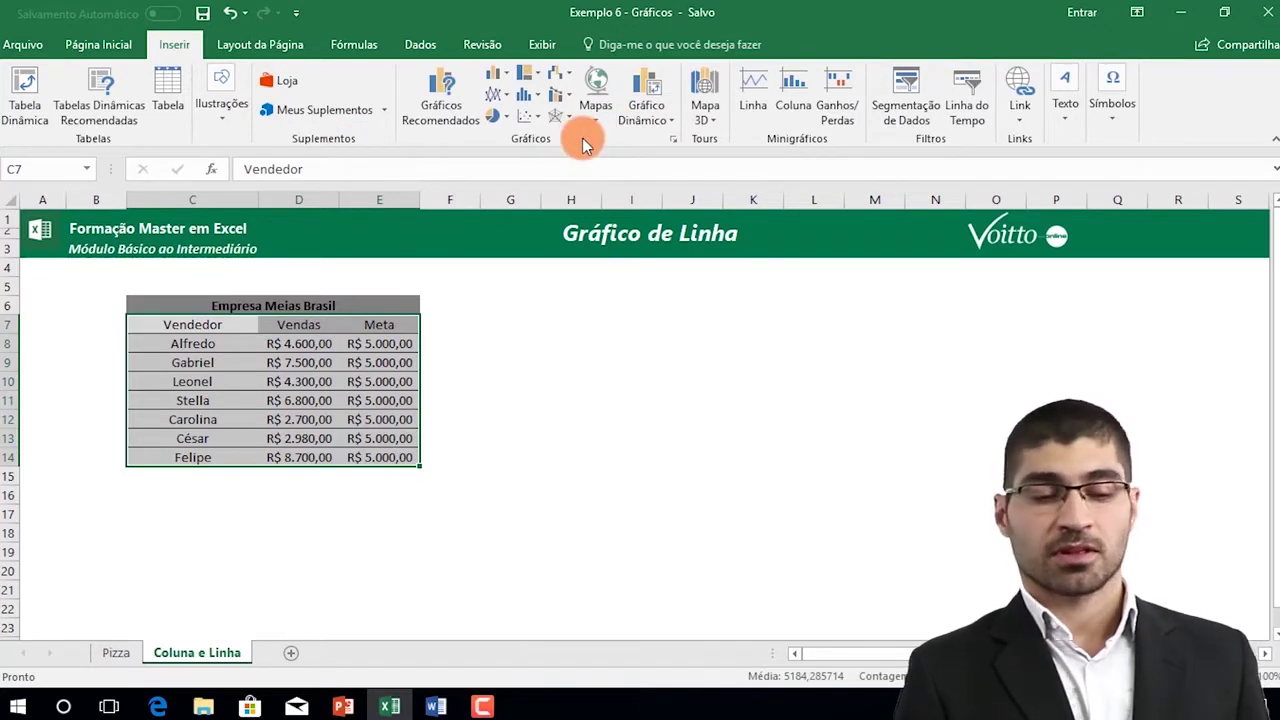
{"action": "left_click", "coordinate": [497, 79]}
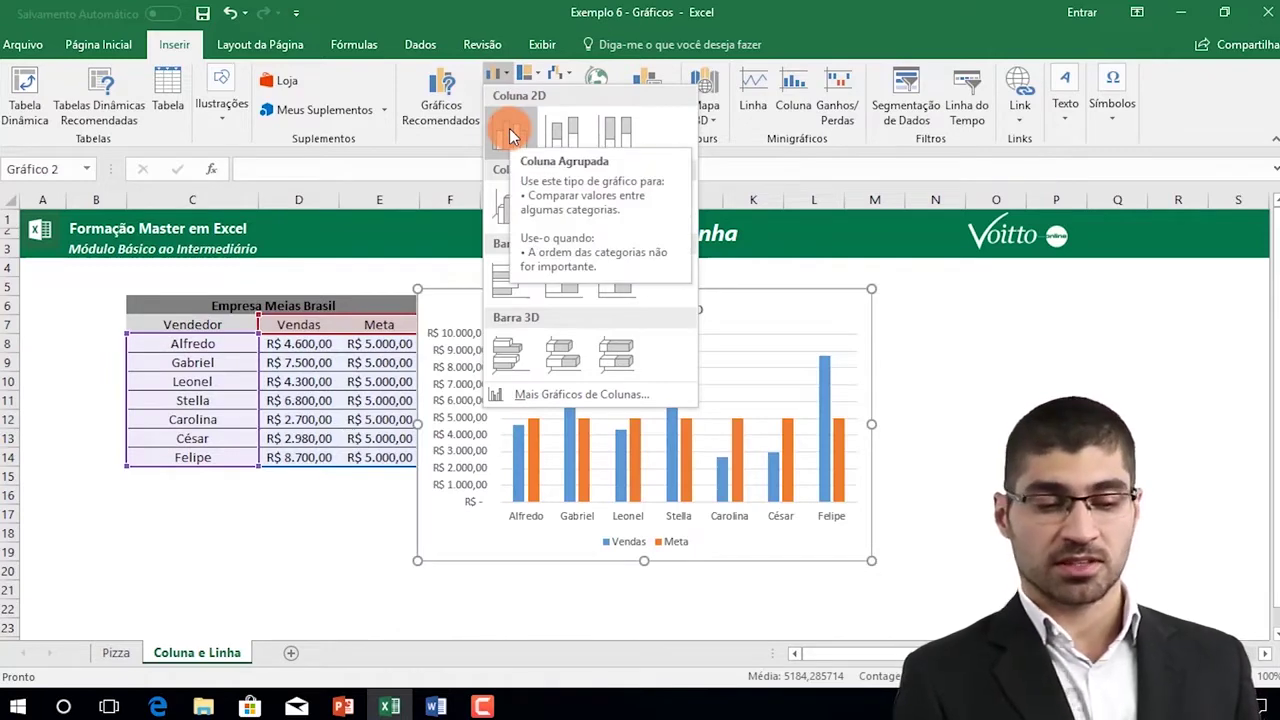
{"action": "left_click", "coordinate": [509, 131]}
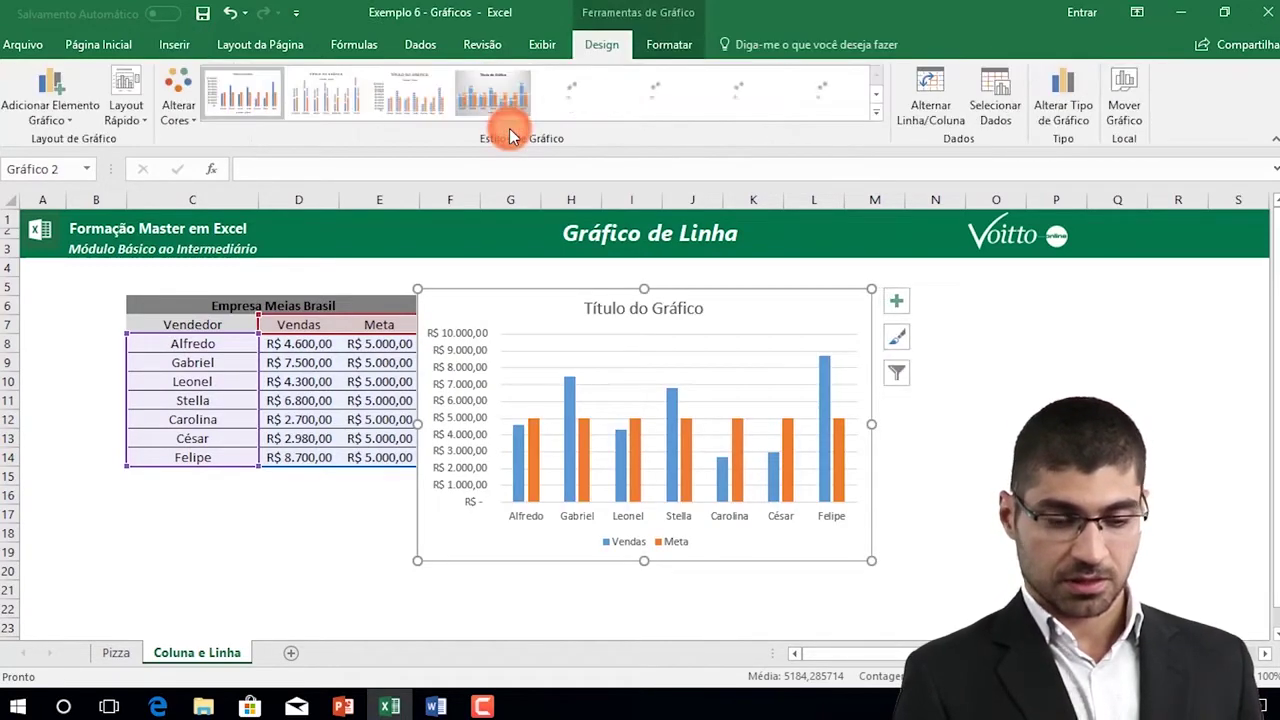
Drag the chart right of the table, to roughly columns H through N
{"action": "mouse_move", "coordinate": [746, 293]}
{"action": "left_mouse_down"}
{"action": "mouse_move", "coordinate": [898, 304]}
{"action": "mouse_move", "coordinate": [823, 303]}
{"action": "left_mouse_up"}
{"action": "left_click", "coordinate": [1068, 490]}
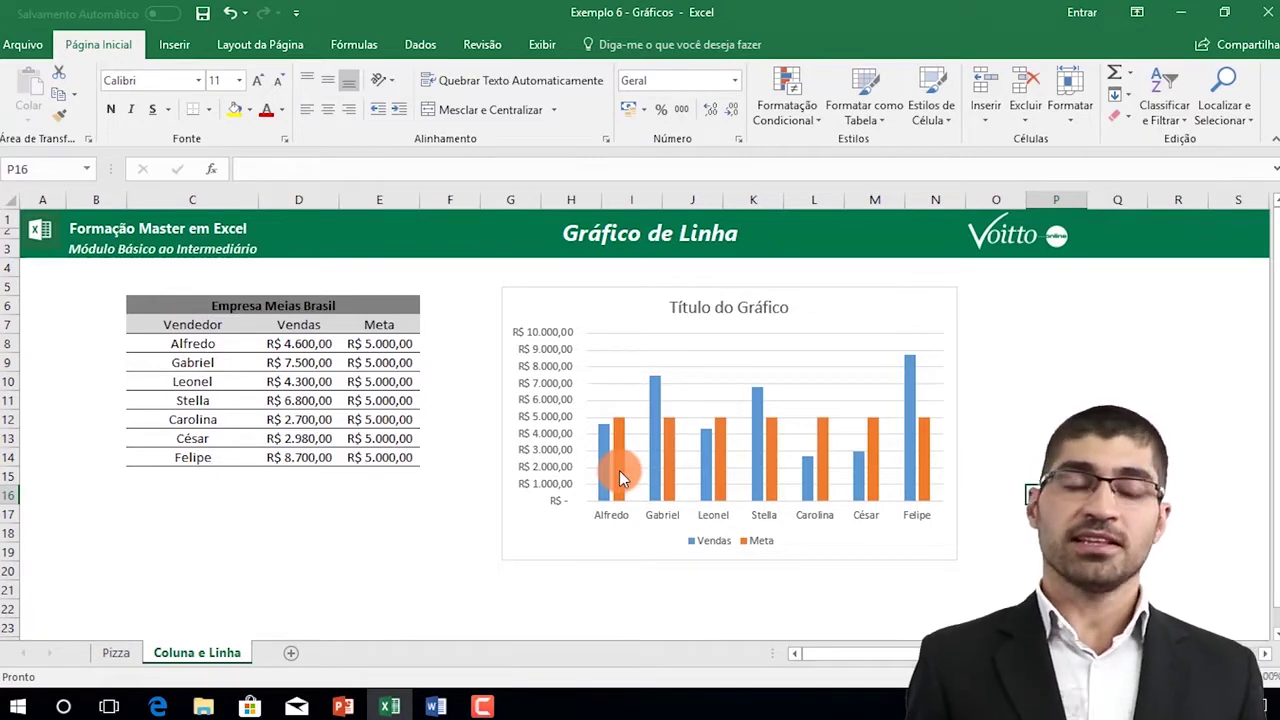
Select the Vendas and Meta column chart so its Design tools appear
{"action": "left_click", "coordinate": [852, 297]}
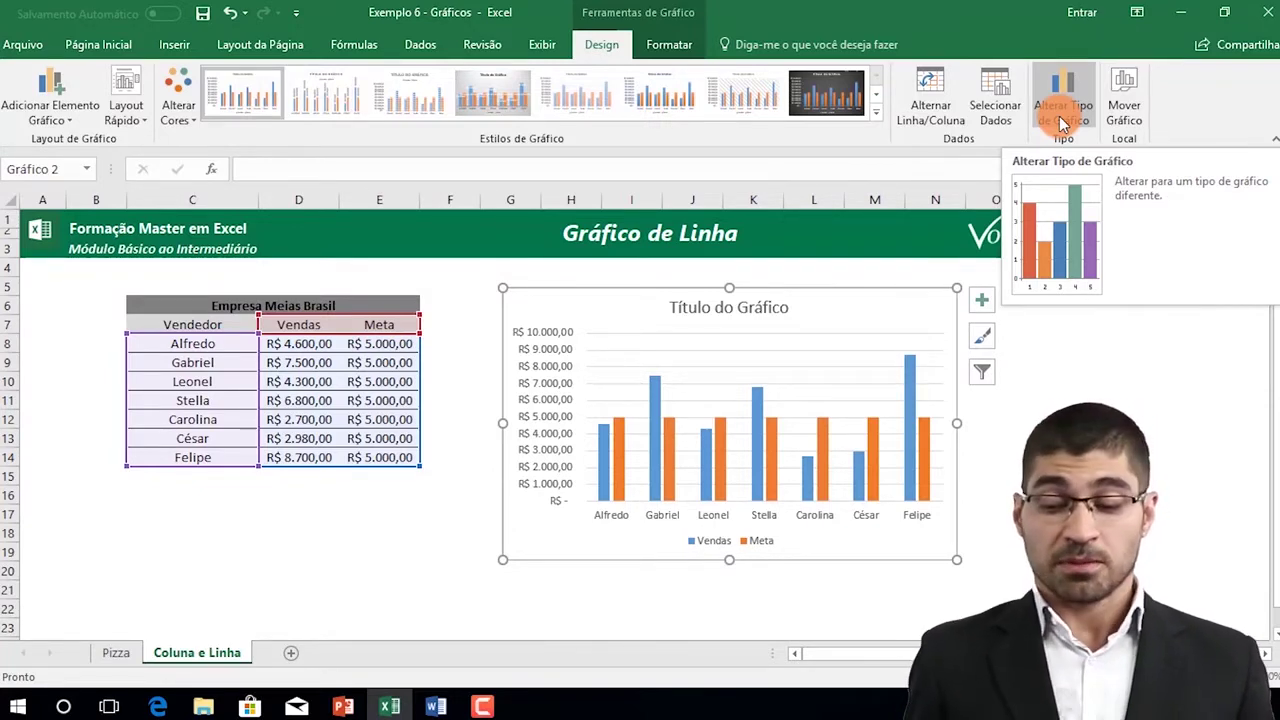
Open Alterar Tipo de Gráfico and pick the Combinação category
{"action": "left_click", "coordinate": [1060, 112]}
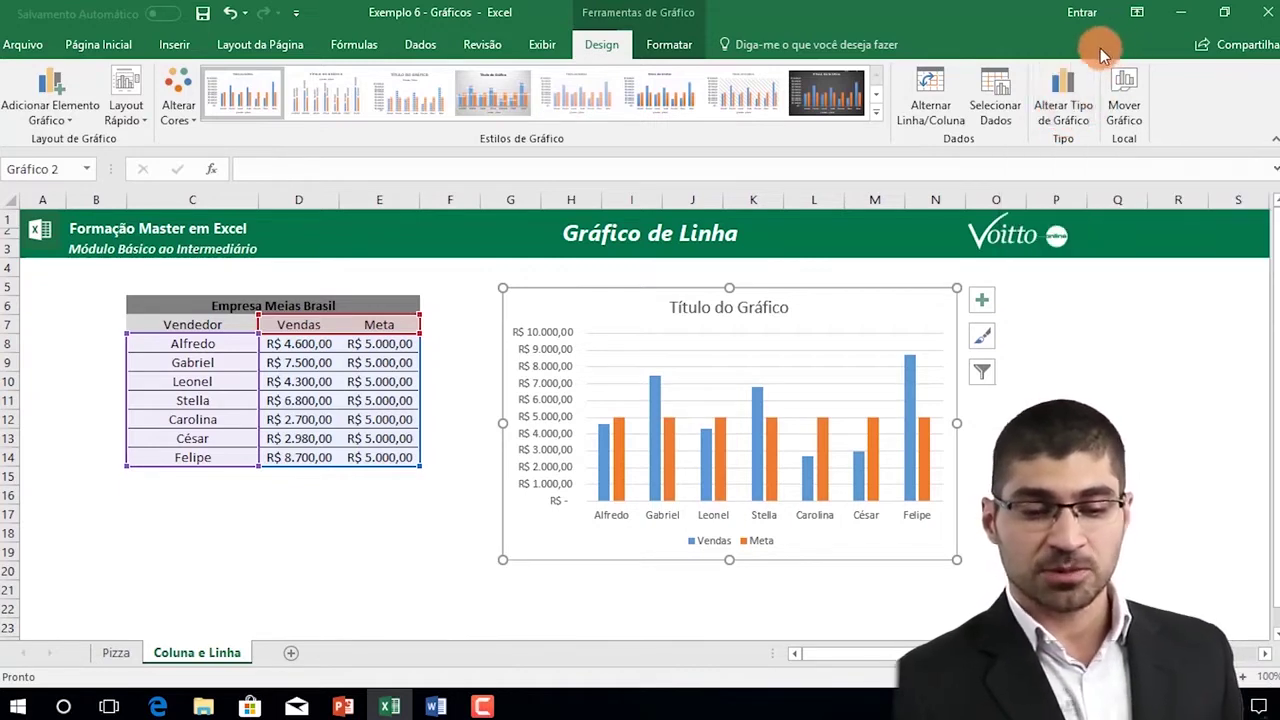
{"action": "left_click", "coordinate": [1055, 99]}
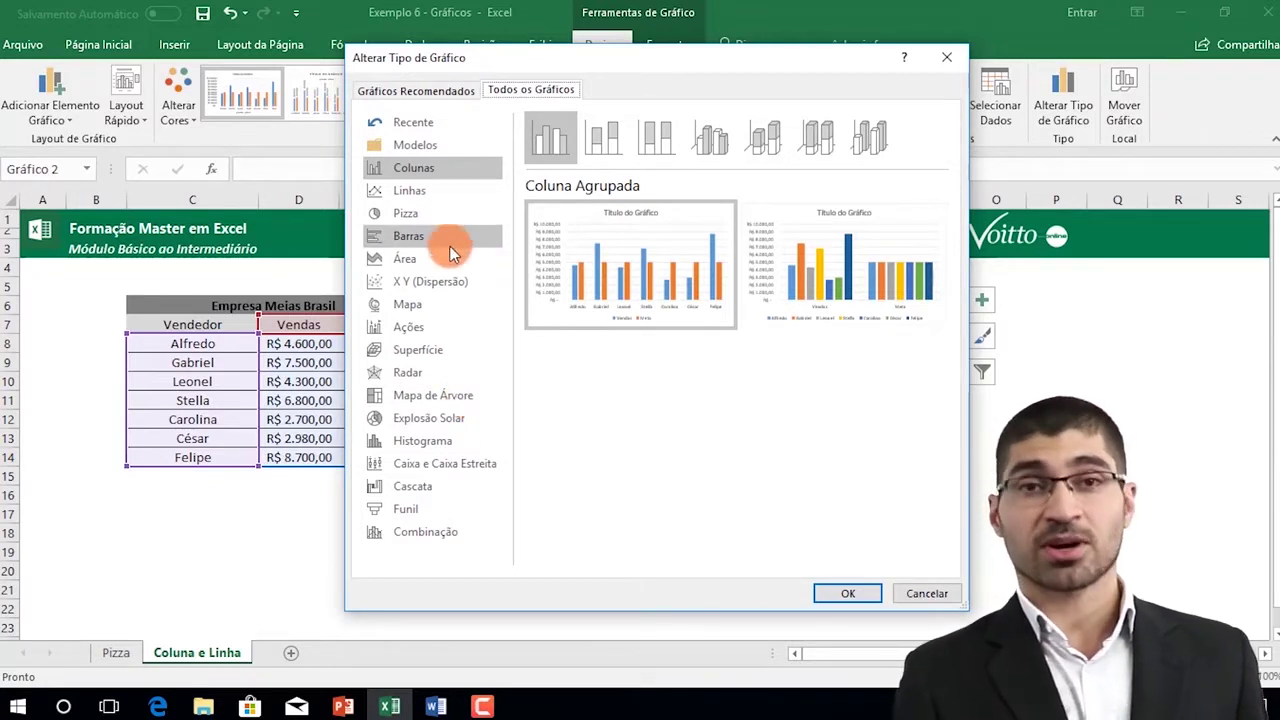
{"action": "left_click", "coordinate": [414, 544]}
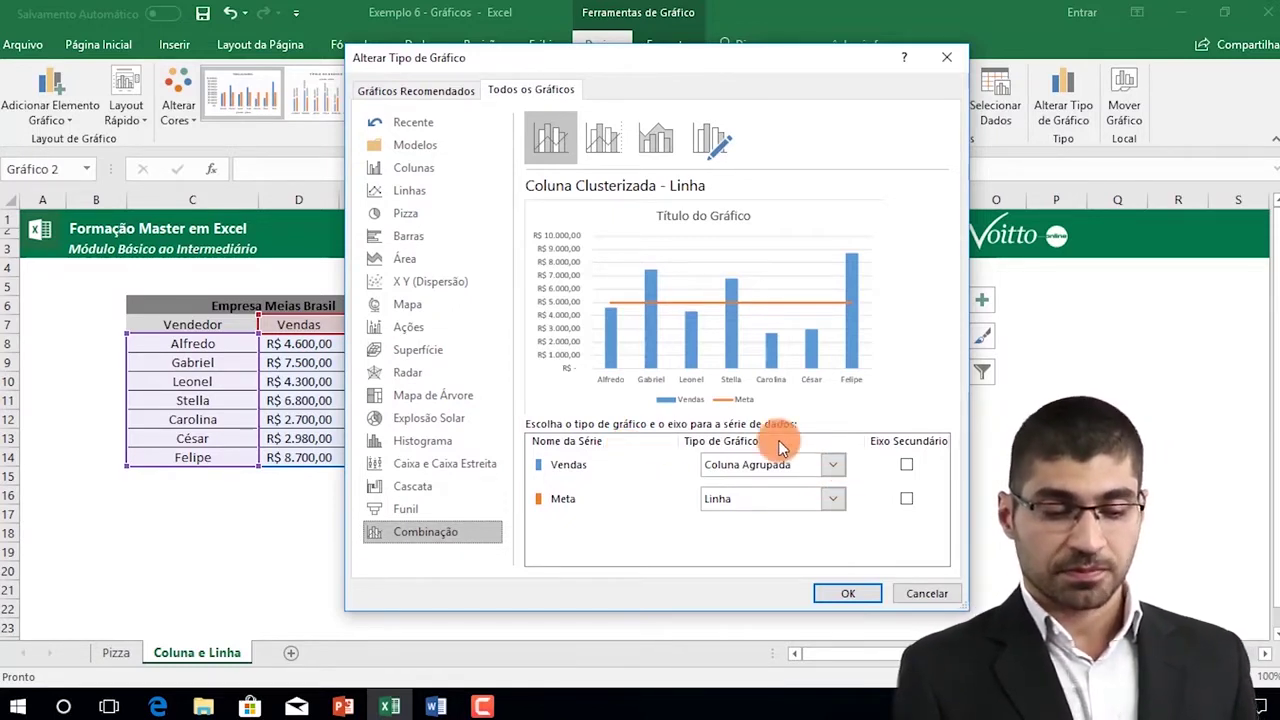
Set the Meta series to Linha, keep Vendas as Coluna Agrupada, and apply
{"action": "left_click", "coordinate": [835, 504]}
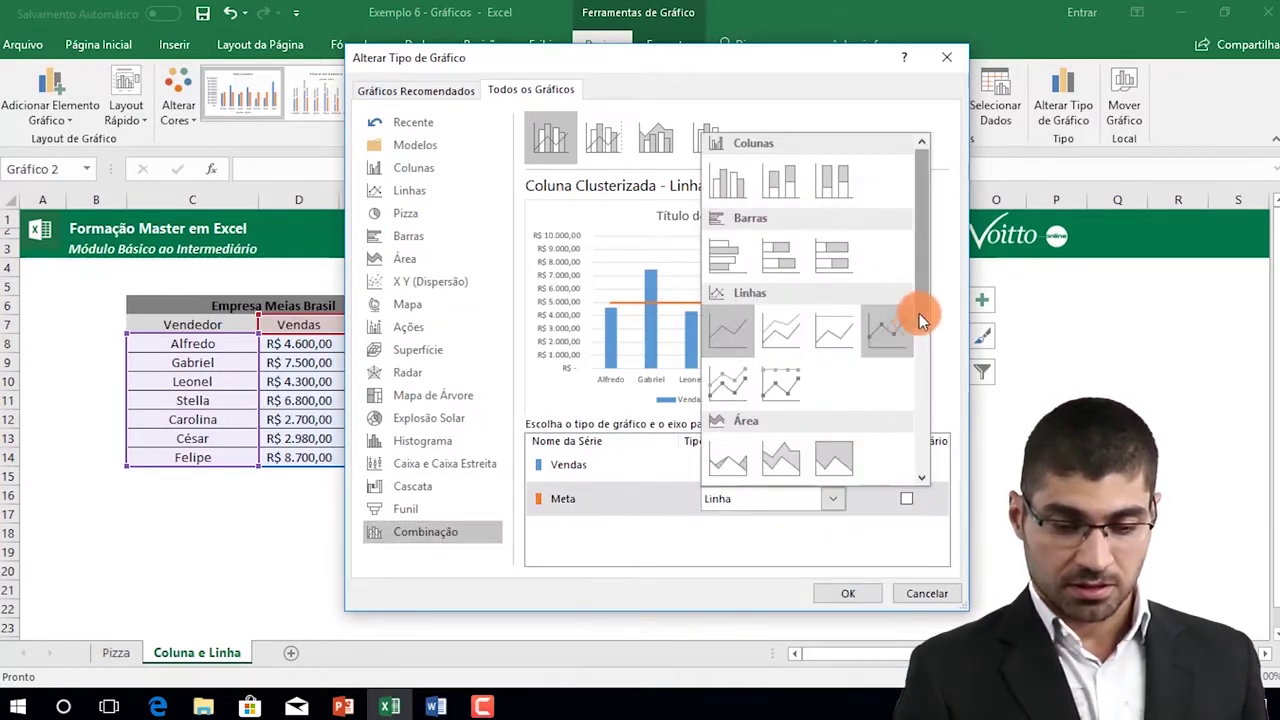
{"action": "left_click", "coordinate": [728, 328]}
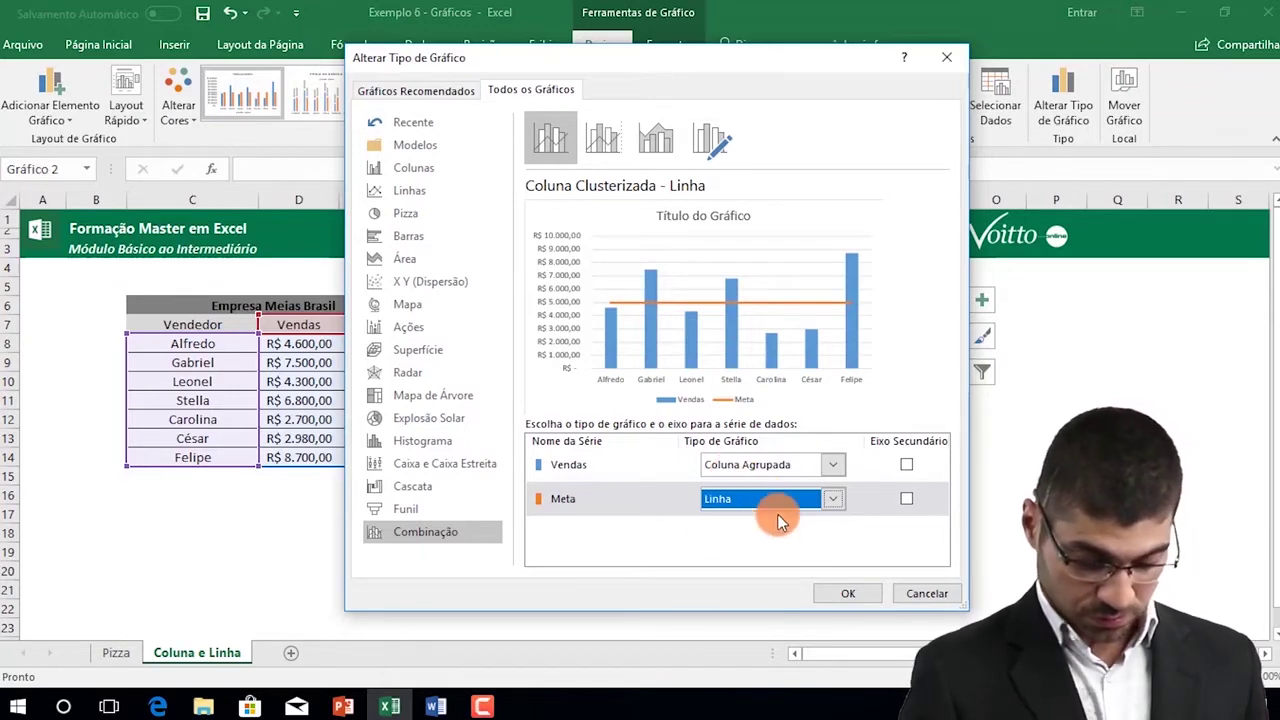
{"action": "left_click", "coordinate": [838, 593]}
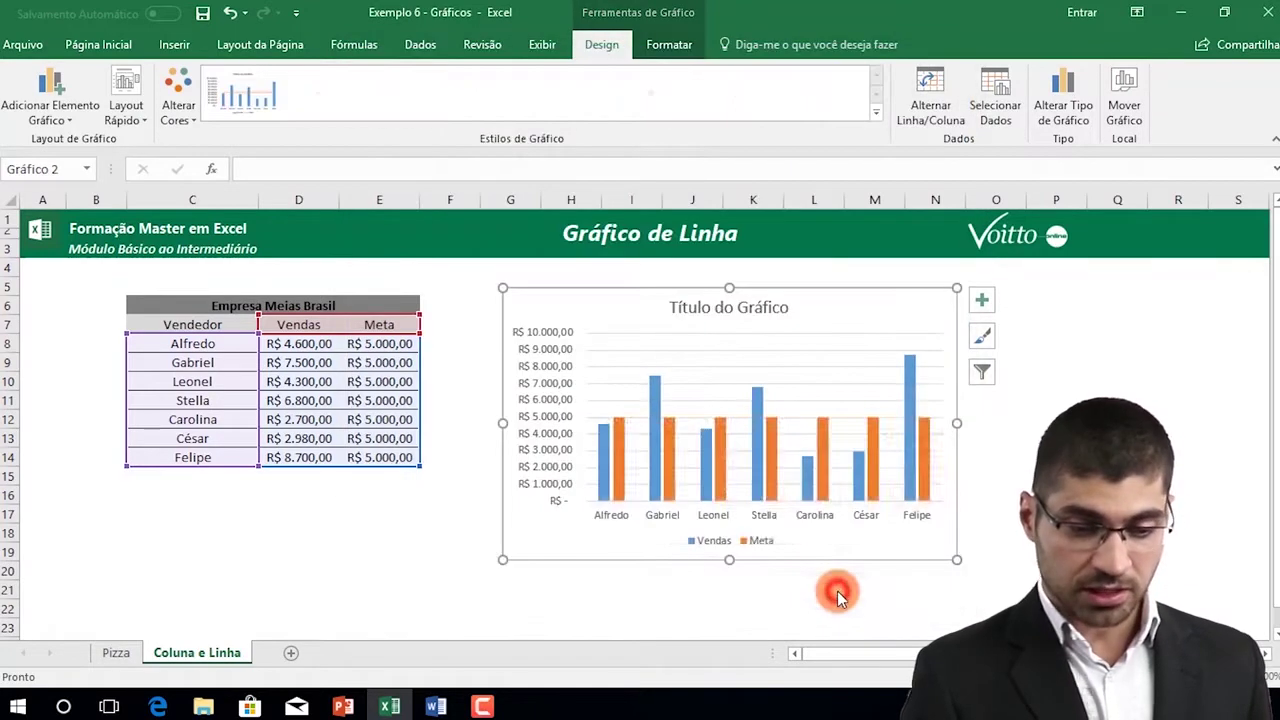
{"action": "left_click", "coordinate": [1028, 556]}
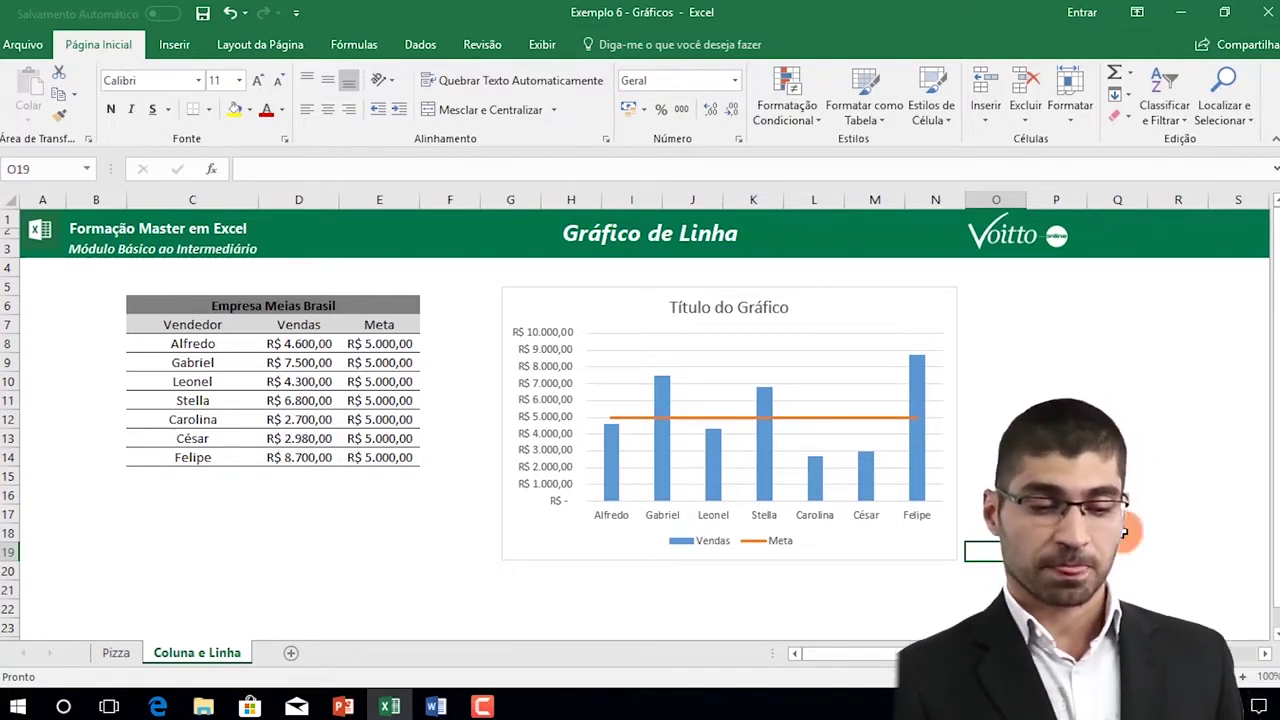
{"action": "left_click", "coordinate": [949, 294]}
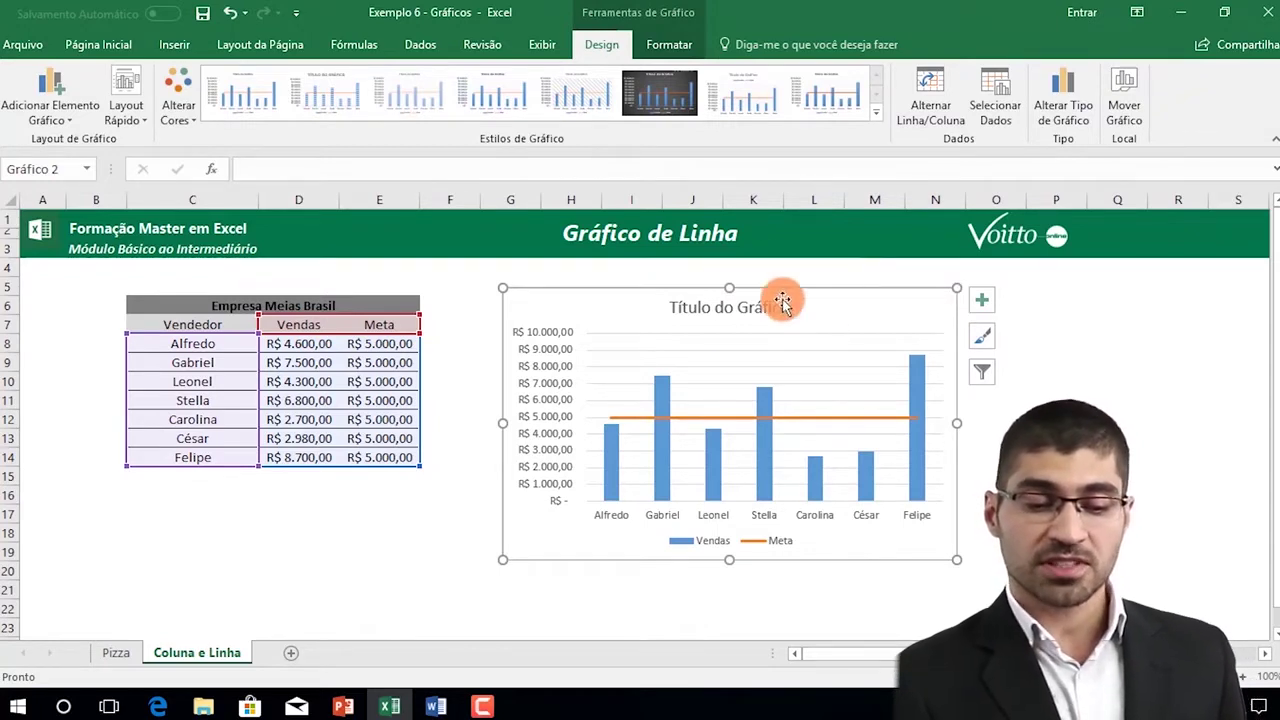
Replace the 'Título do Gráfico' placeholder with the title 'Venda vs Meta'
{"action": "left_click", "coordinate": [735, 310]}
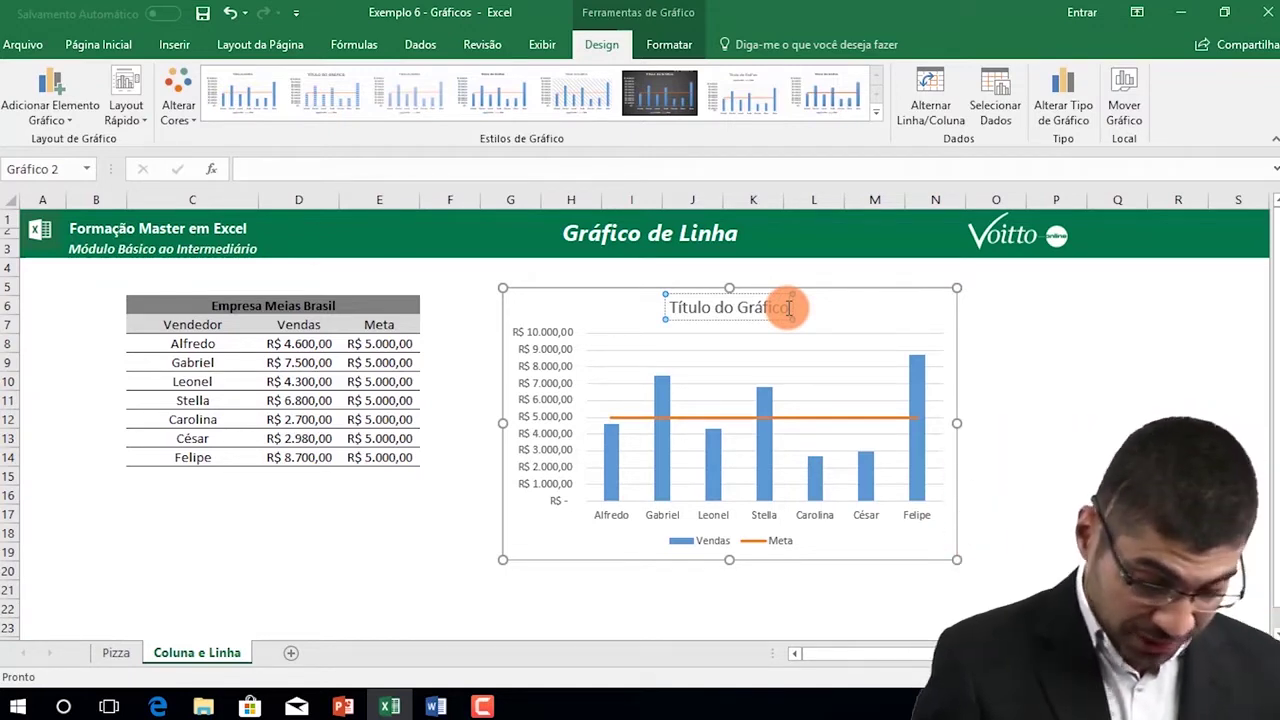
{"action": "key", "text": "BackSpace"}
{"action": "key", "text": "BackSpace"}
{"action": "key", "text": "BackSpace"}
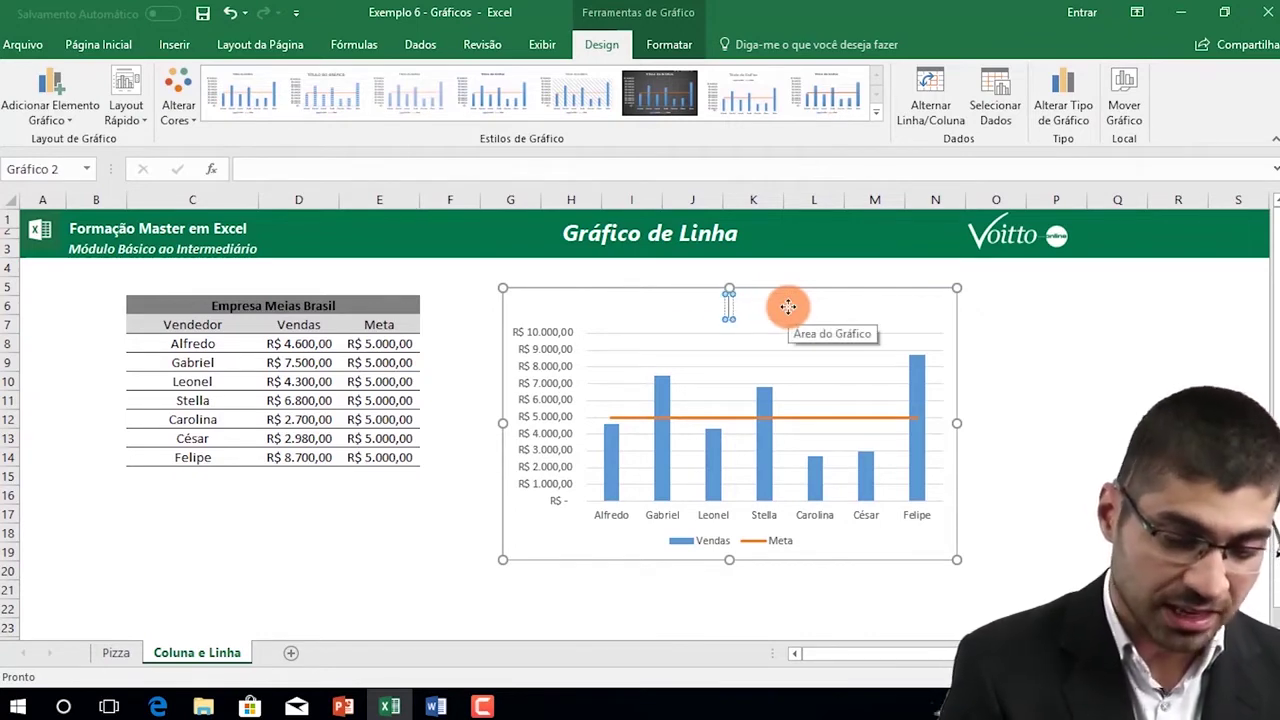
{"action": "type", "text": "Vr"}
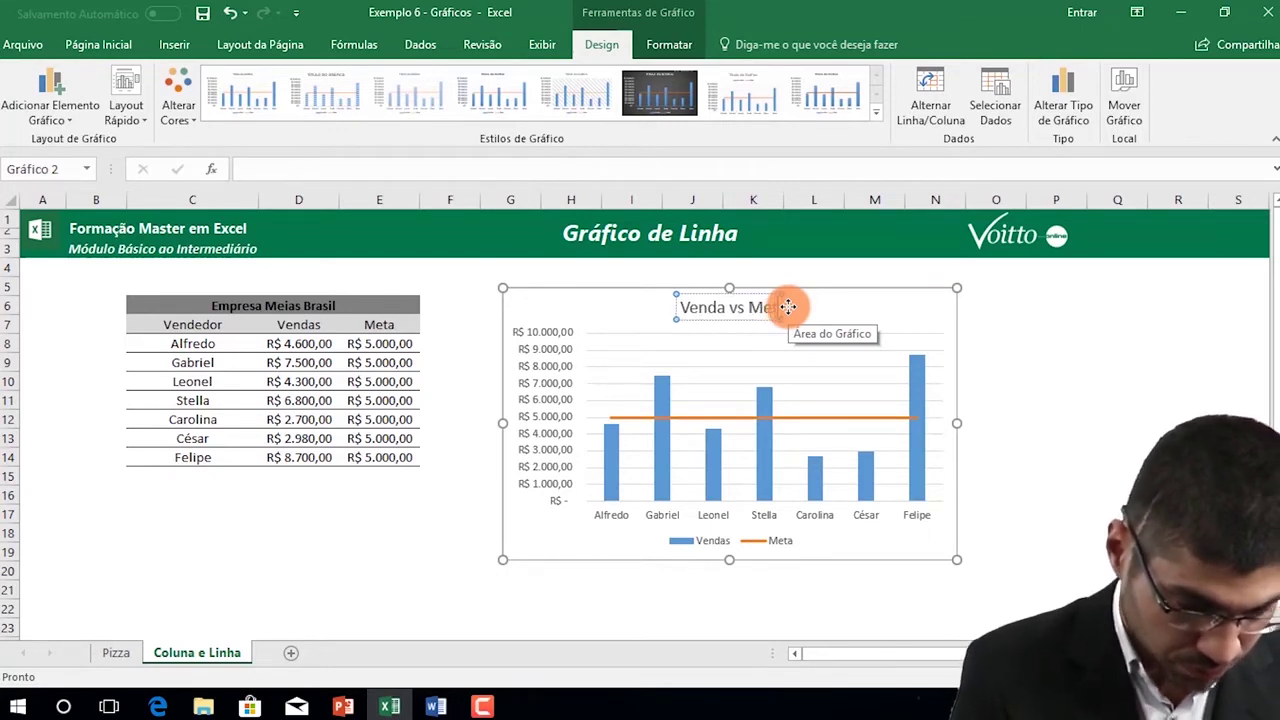
{"action": "type", "text": "eta"}
{"action": "left_click", "coordinate": [998, 400]}
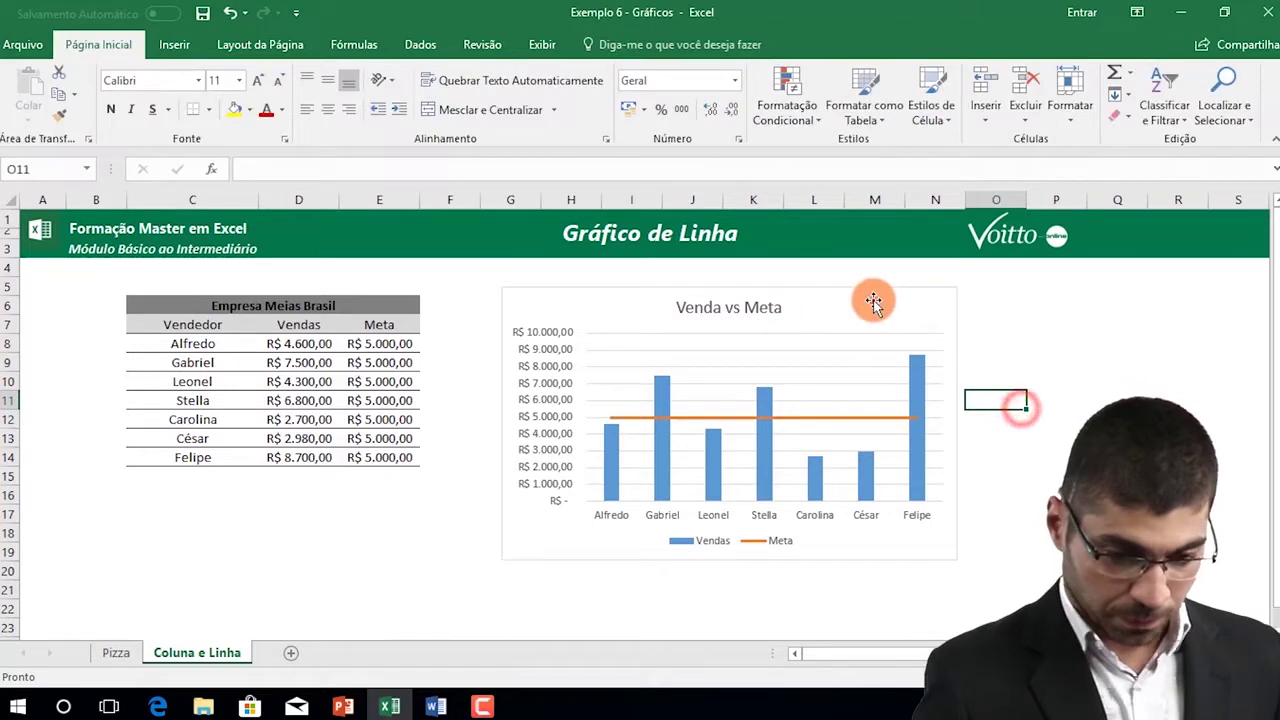
Select the chart, deselect it, then pick the Vendas column series
{"action": "left_click", "coordinate": [873, 302]}
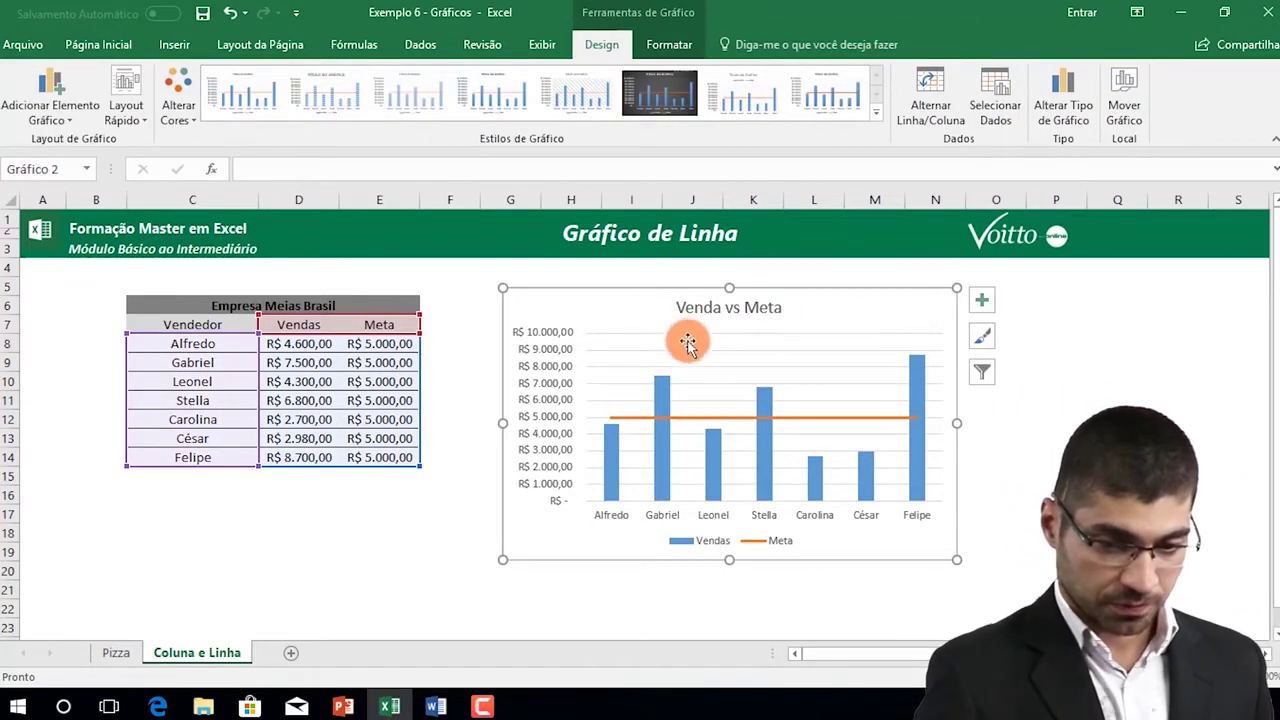
{"action": "left_click", "coordinate": [1056, 476]}
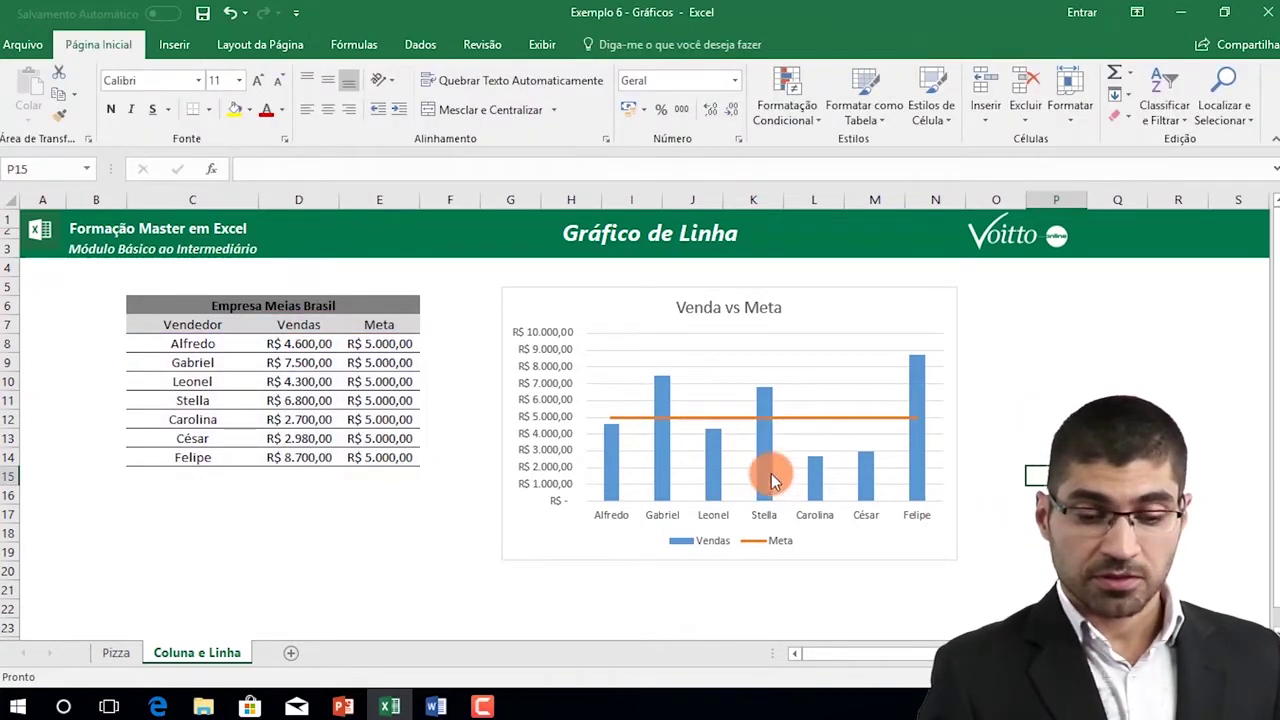
{"action": "mouse_move", "coordinate": [764, 460]}
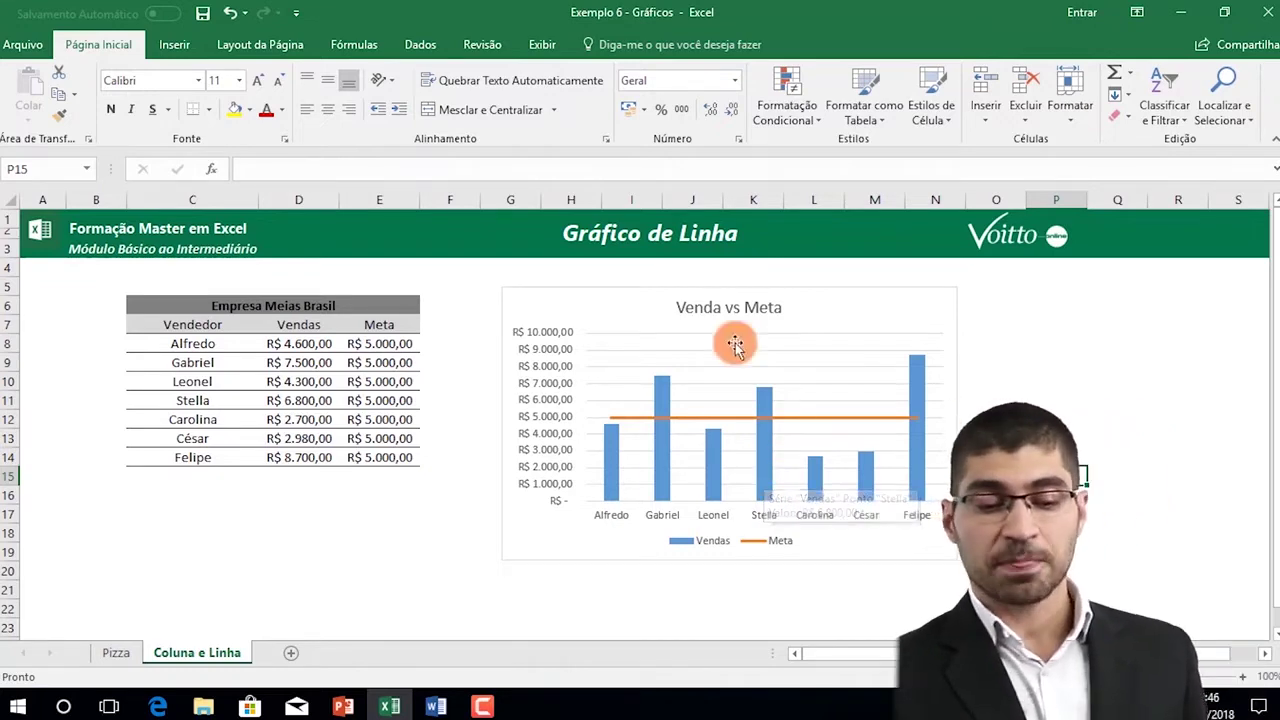
{"action": "left_click", "coordinate": [768, 470]}
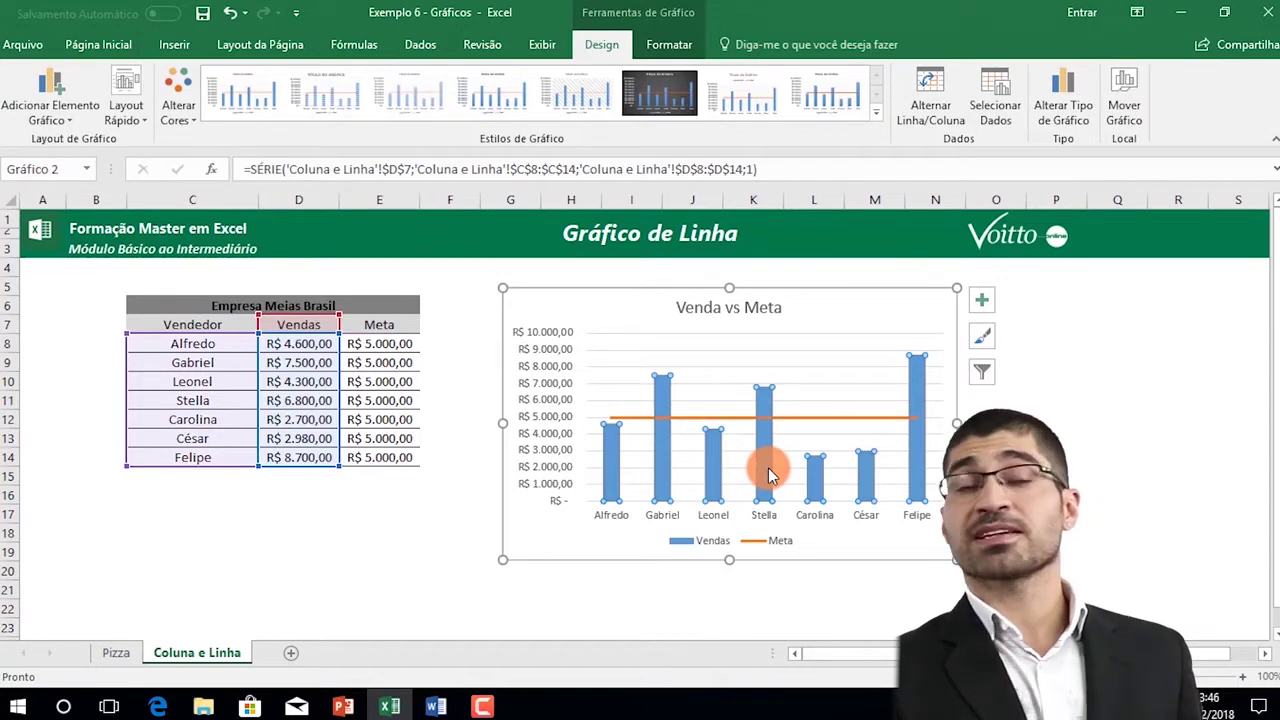
Fill the Vendas columns dark green using Formatar > Preenchimento da Forma
{"action": "left_click", "coordinate": [670, 46]}
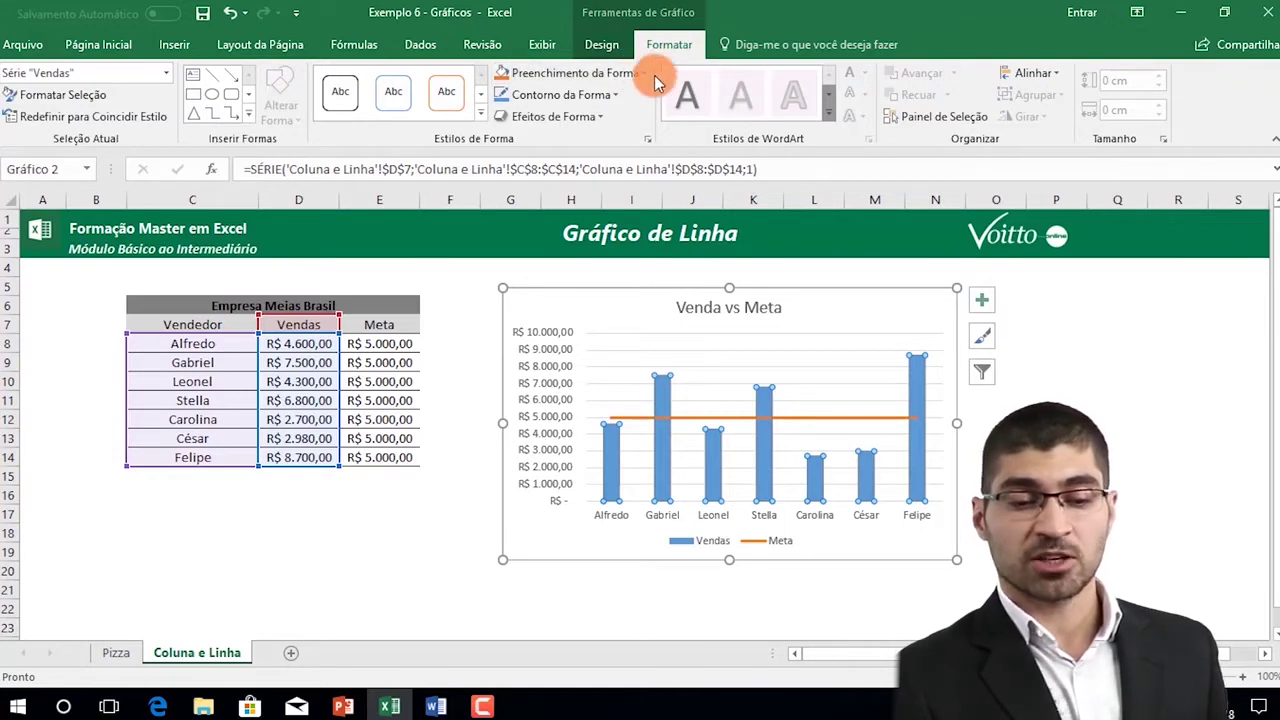
{"action": "left_click", "coordinate": [644, 76]}
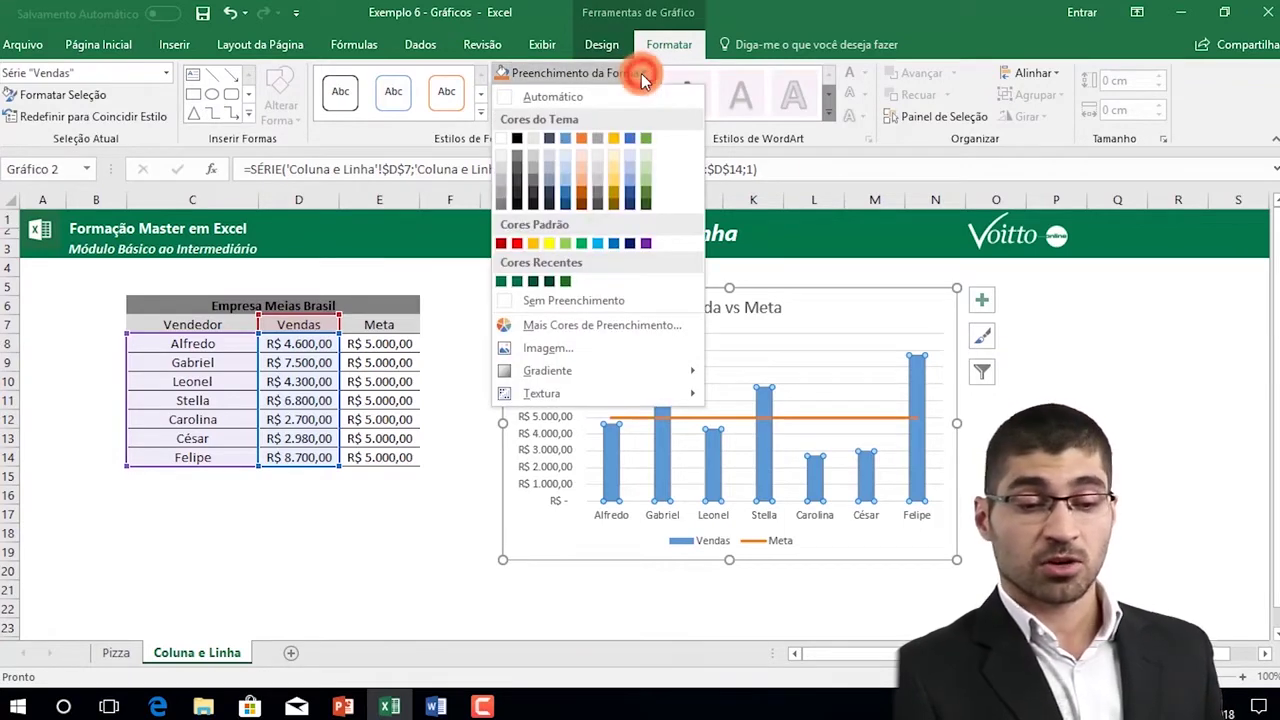
{"action": "left_click", "coordinate": [648, 205]}
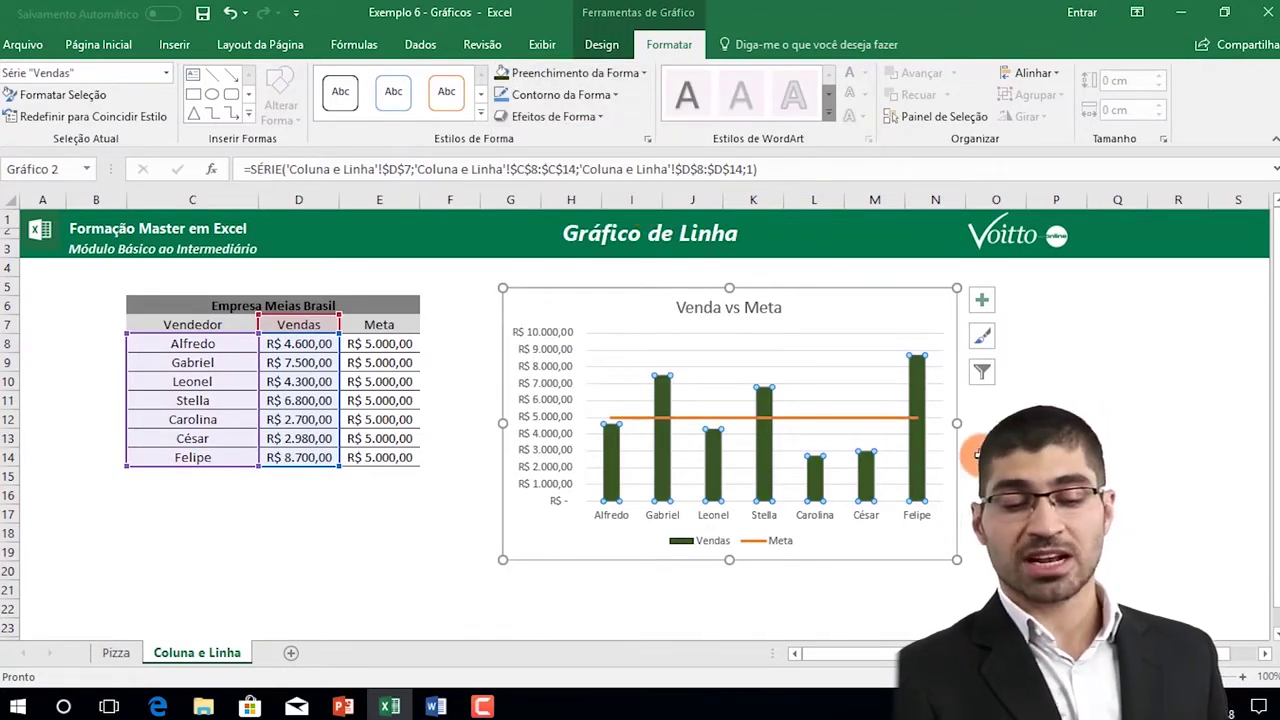
{"action": "left_click", "coordinate": [870, 422]}
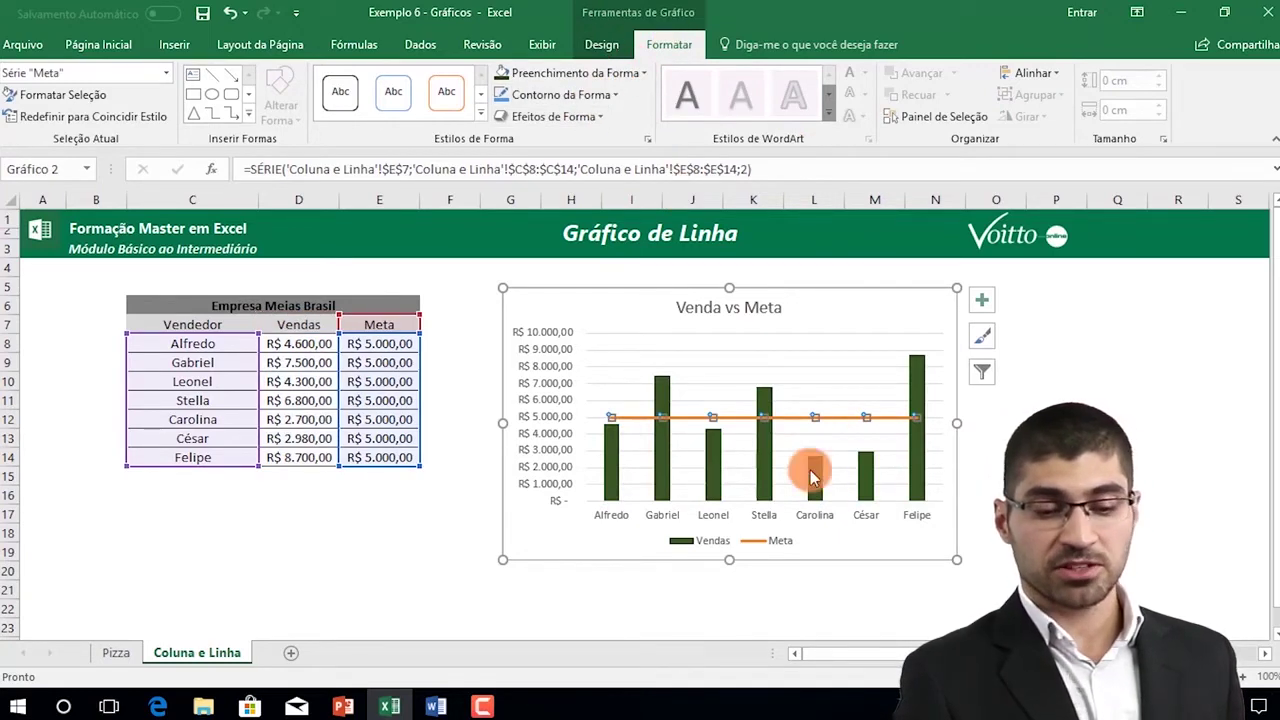
{"action": "left_click", "coordinate": [1125, 514]}
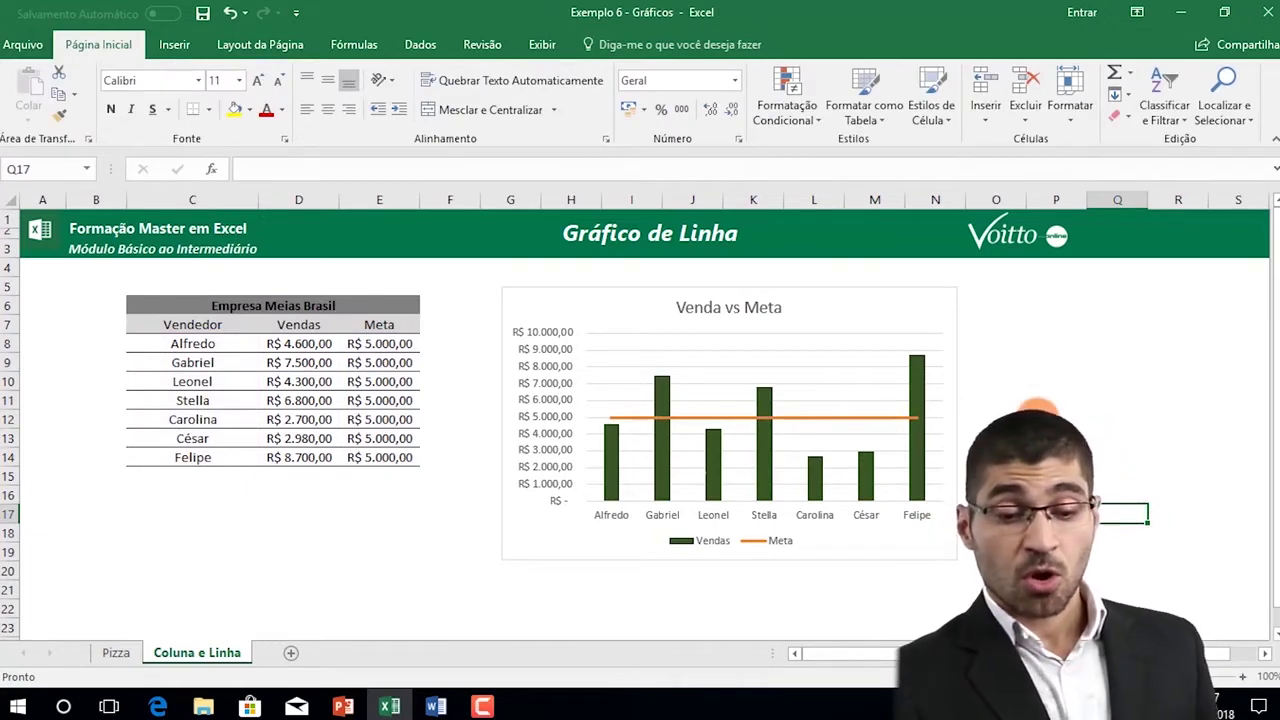
{"action": "left_click", "coordinate": [1036, 418]}
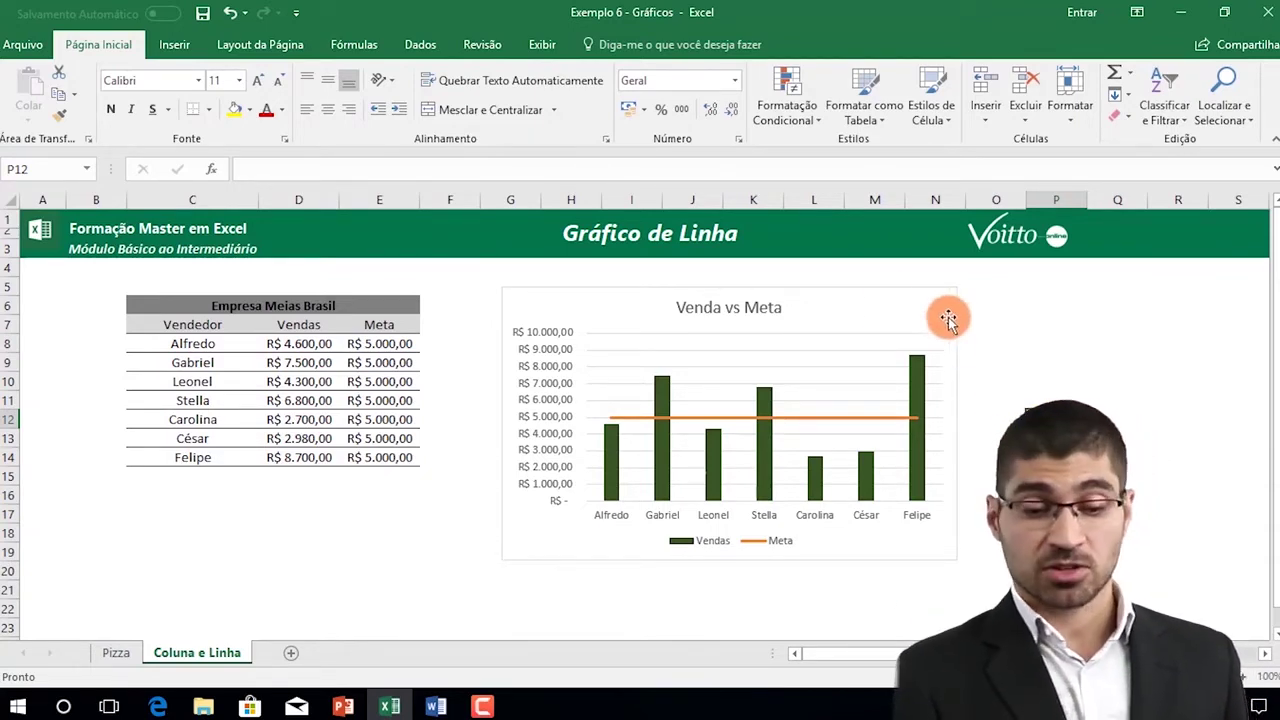
{"action": "left_click", "coordinate": [869, 292]}
{"action": "right_click", "coordinate": [869, 293]}
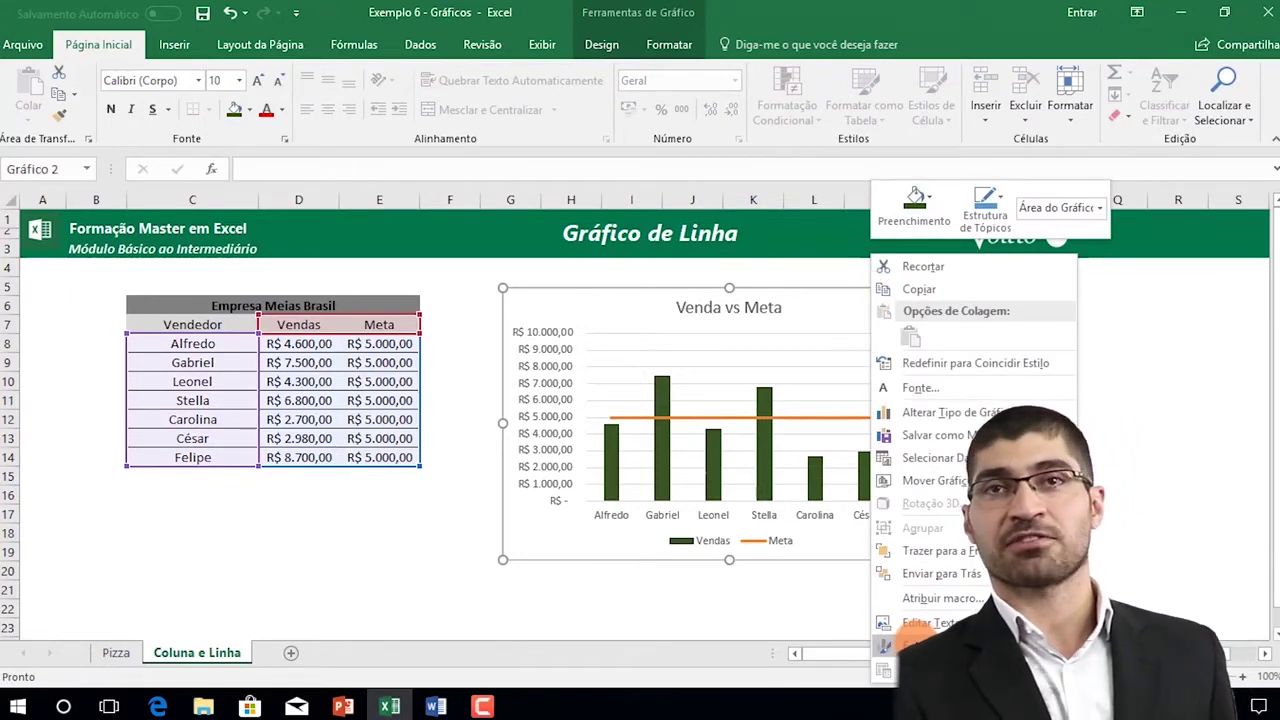
{"action": "left_click", "coordinate": [912, 636]}
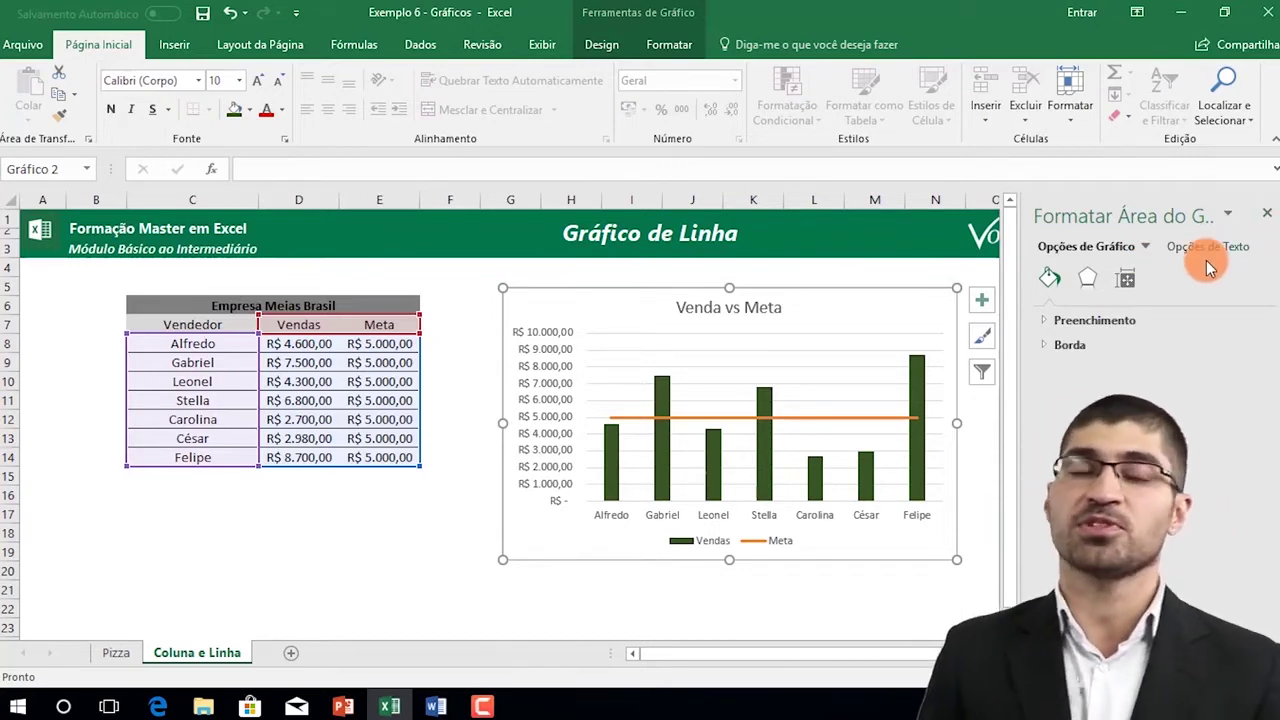
{"action": "left_click", "coordinate": [1046, 325]}
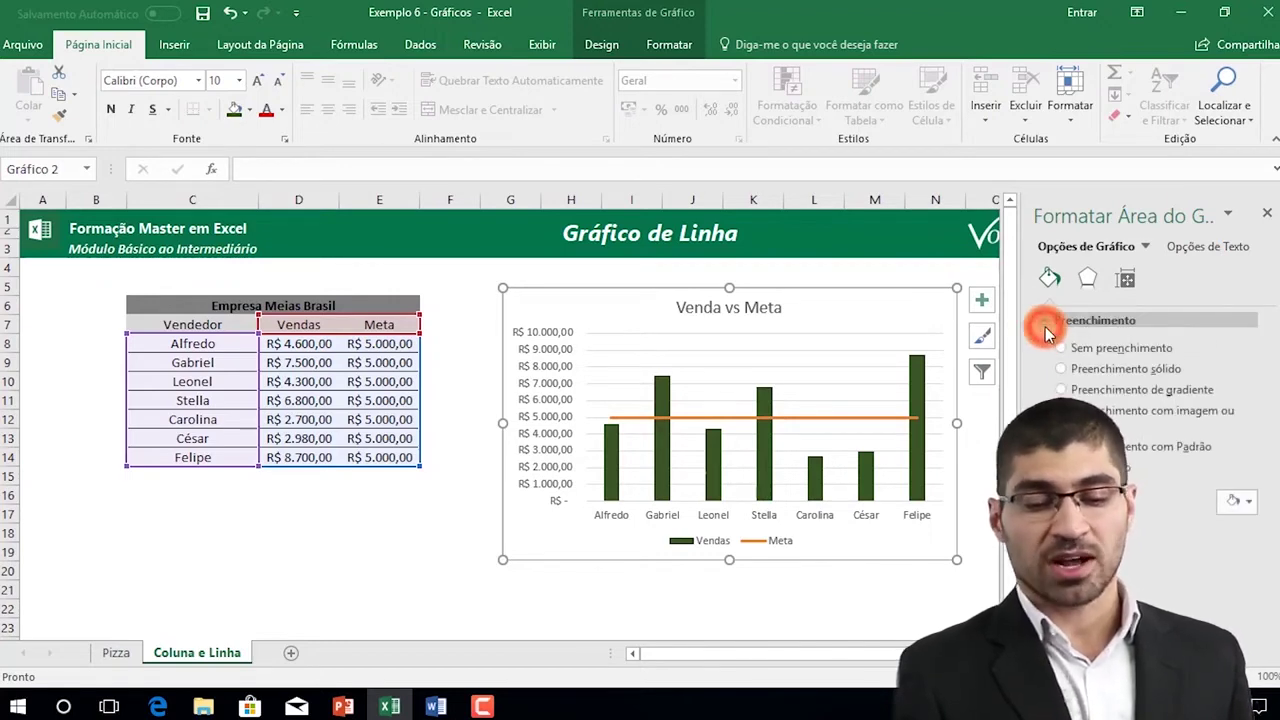
{"action": "left_click", "coordinate": [1088, 279]}
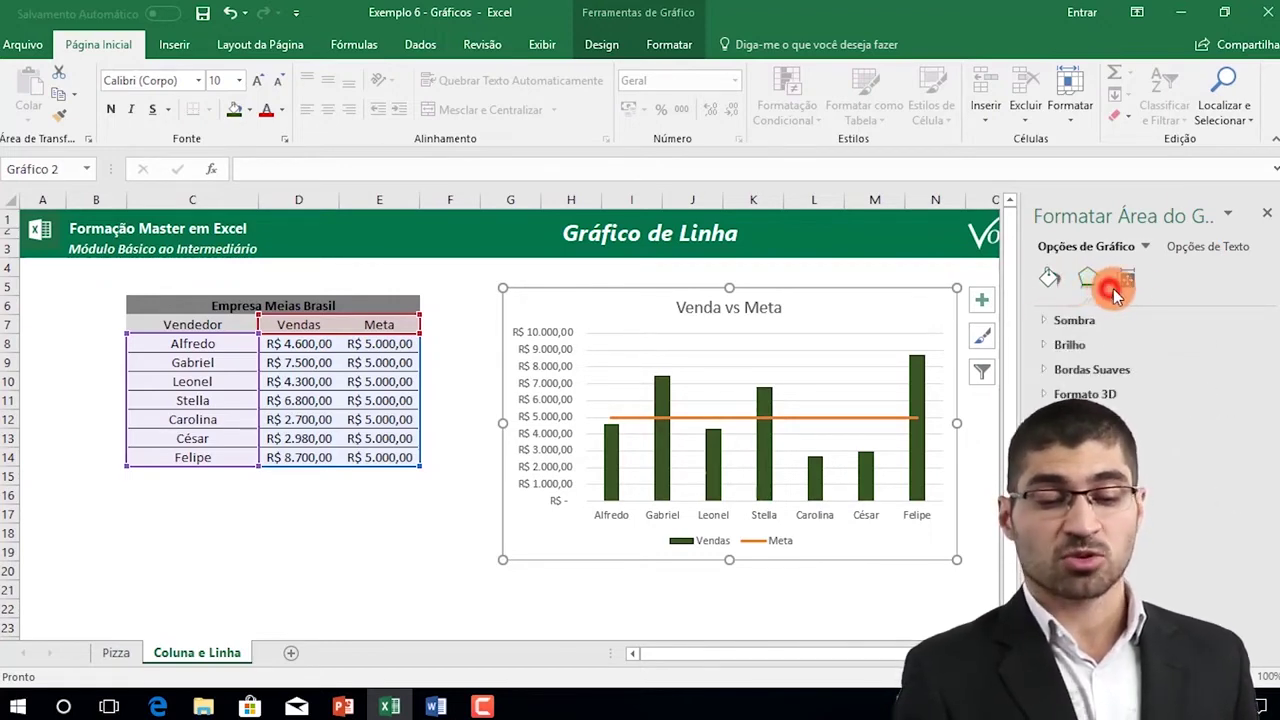
{"action": "left_click", "coordinate": [1127, 281]}
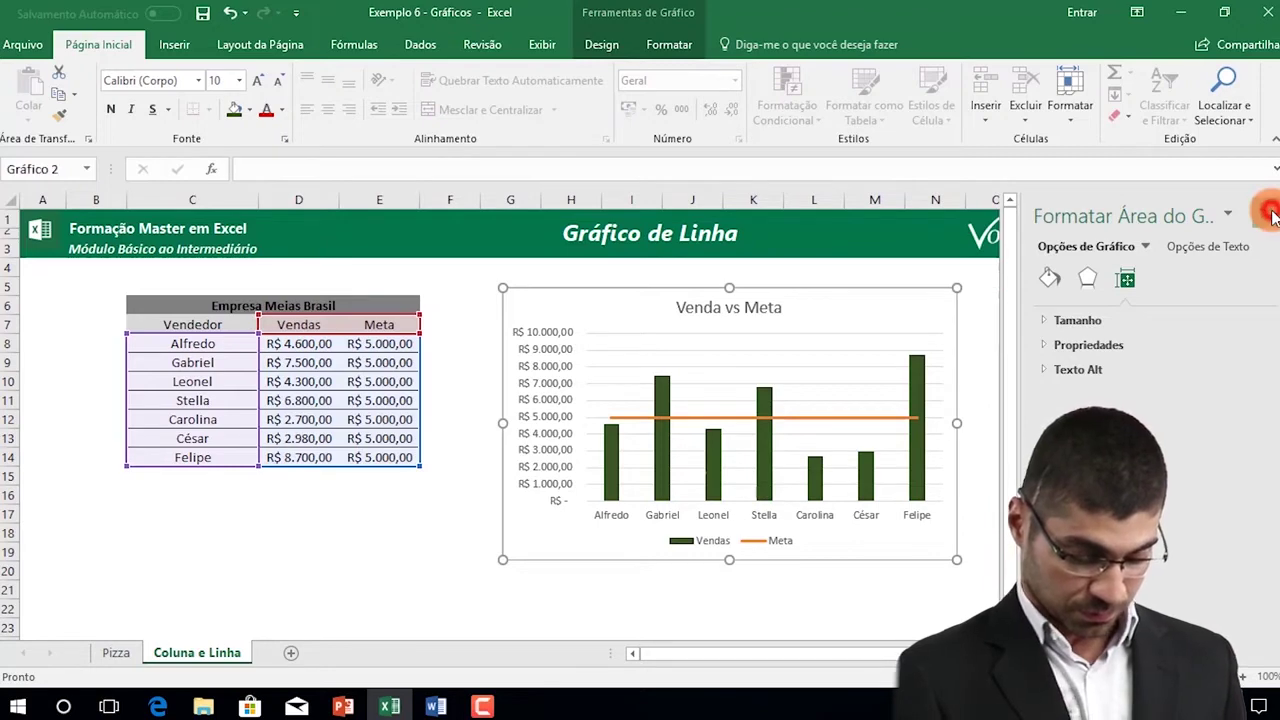
{"action": "left_click", "coordinate": [1271, 216]}
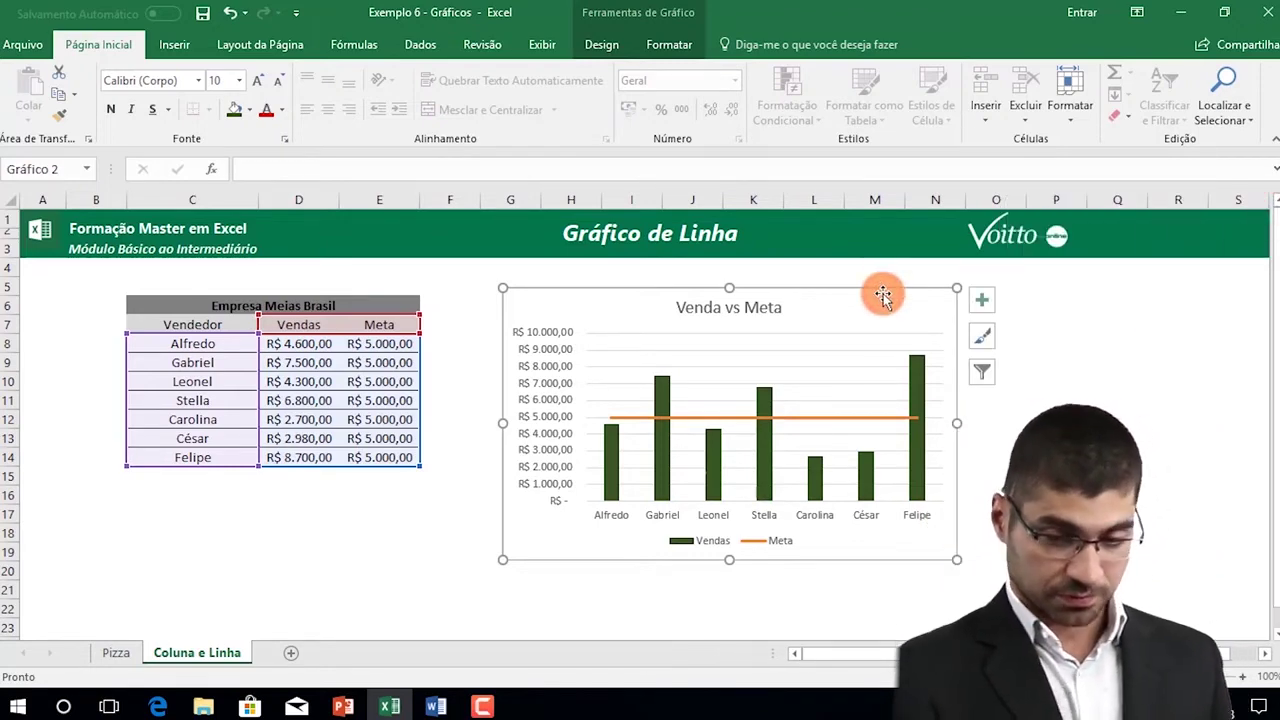
{"action": "left_click", "coordinate": [982, 305]}
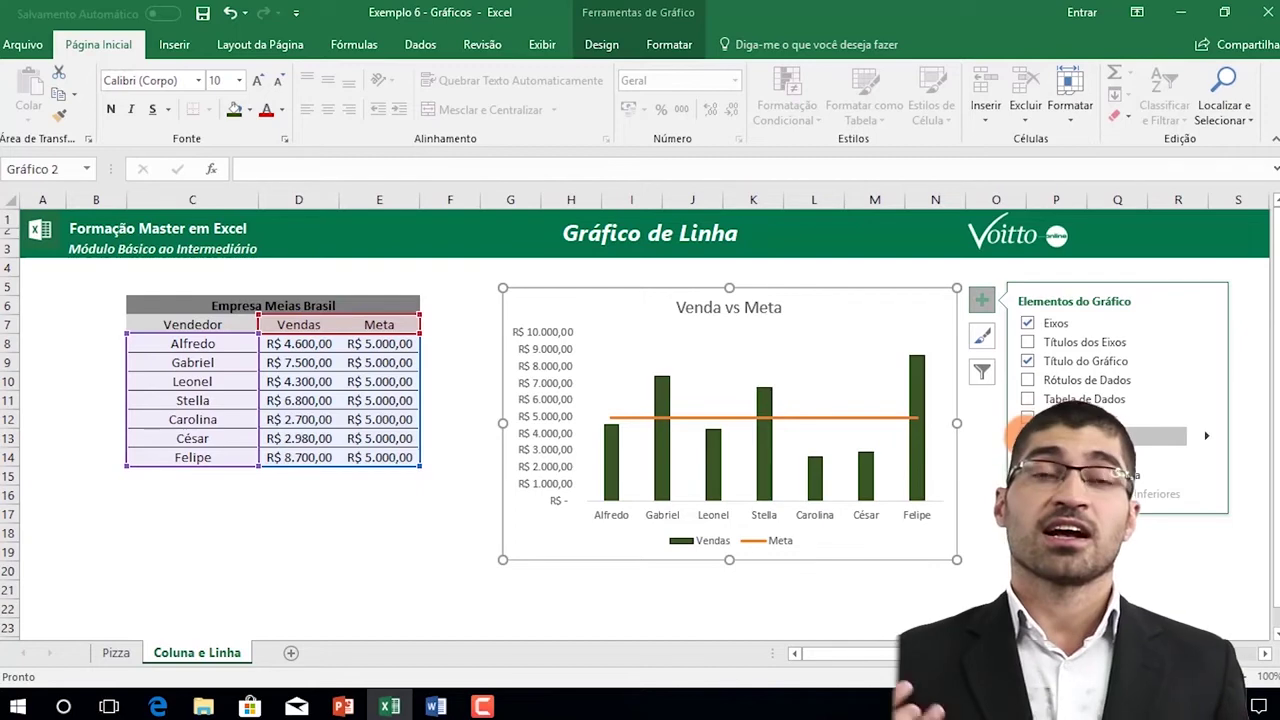
{"action": "left_click", "coordinate": [1056, 571]}
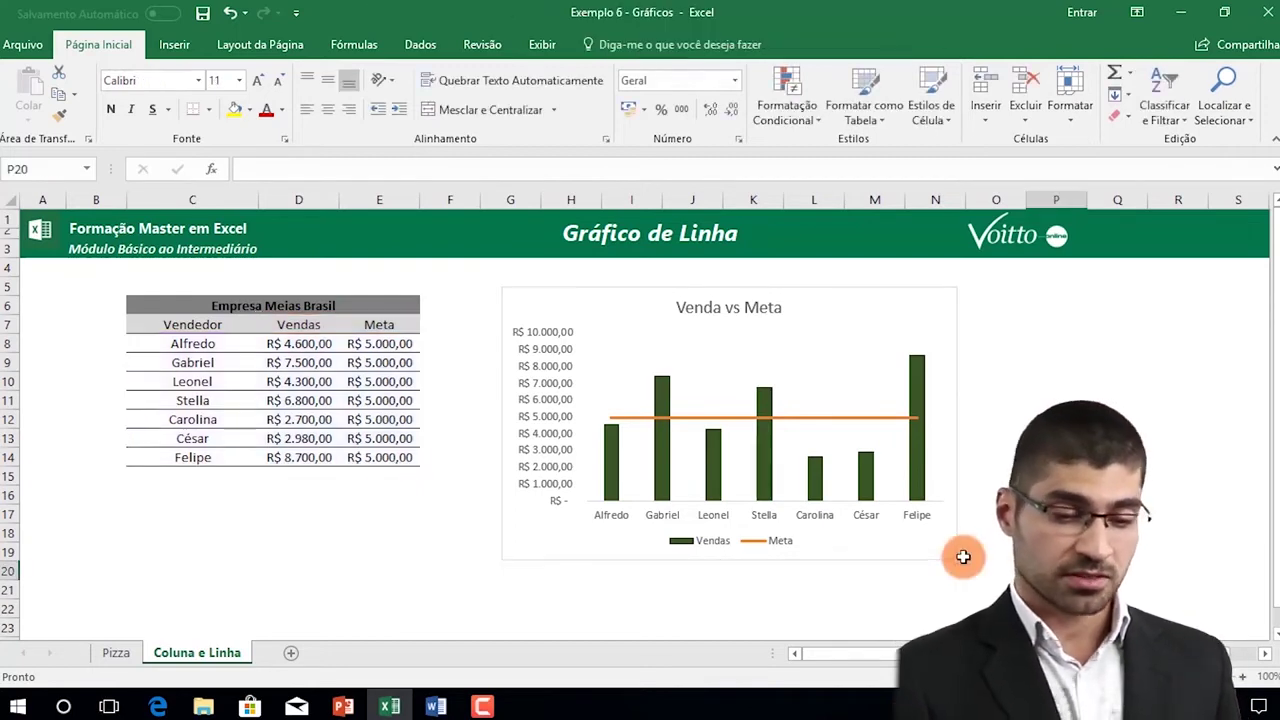
Enlarge the 'Venda vs Meta' title twice to 18 pt and set it in Adobe Caslon Pro
{"action": "left_click", "coordinate": [756, 318]}
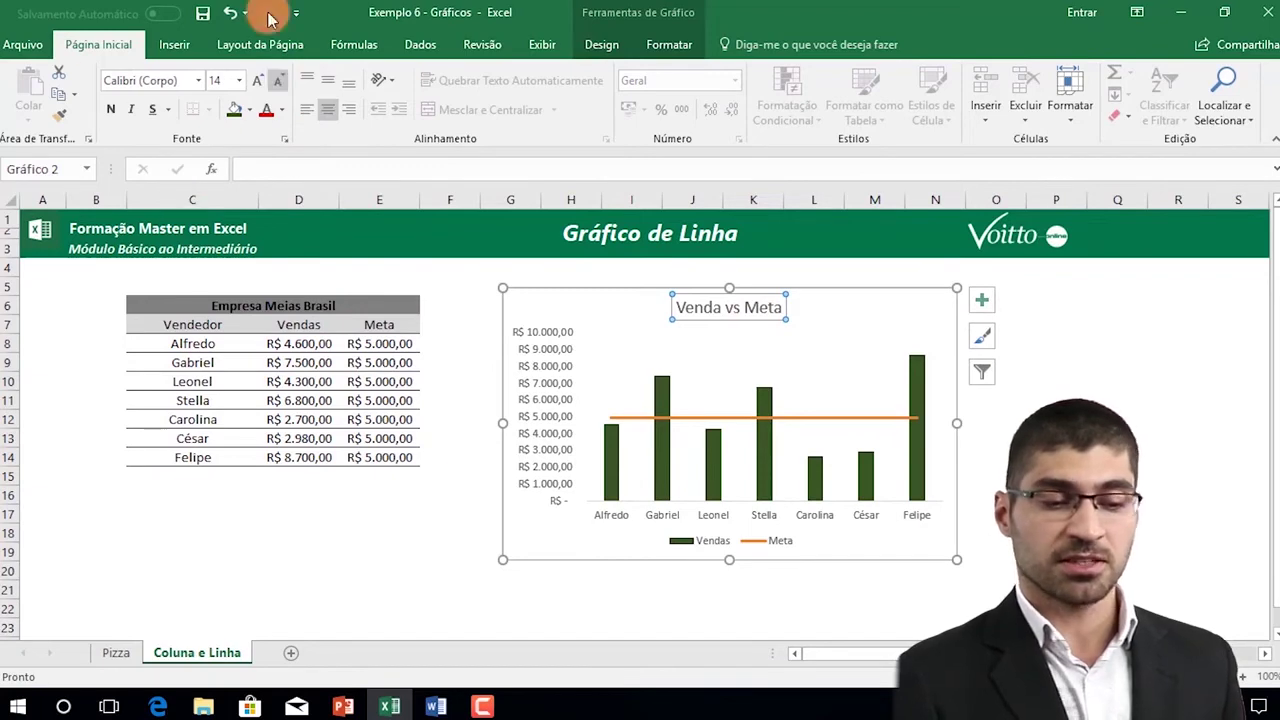
{"action": "left_click", "coordinate": [260, 82]}
{"action": "left_click", "coordinate": [260, 82]}
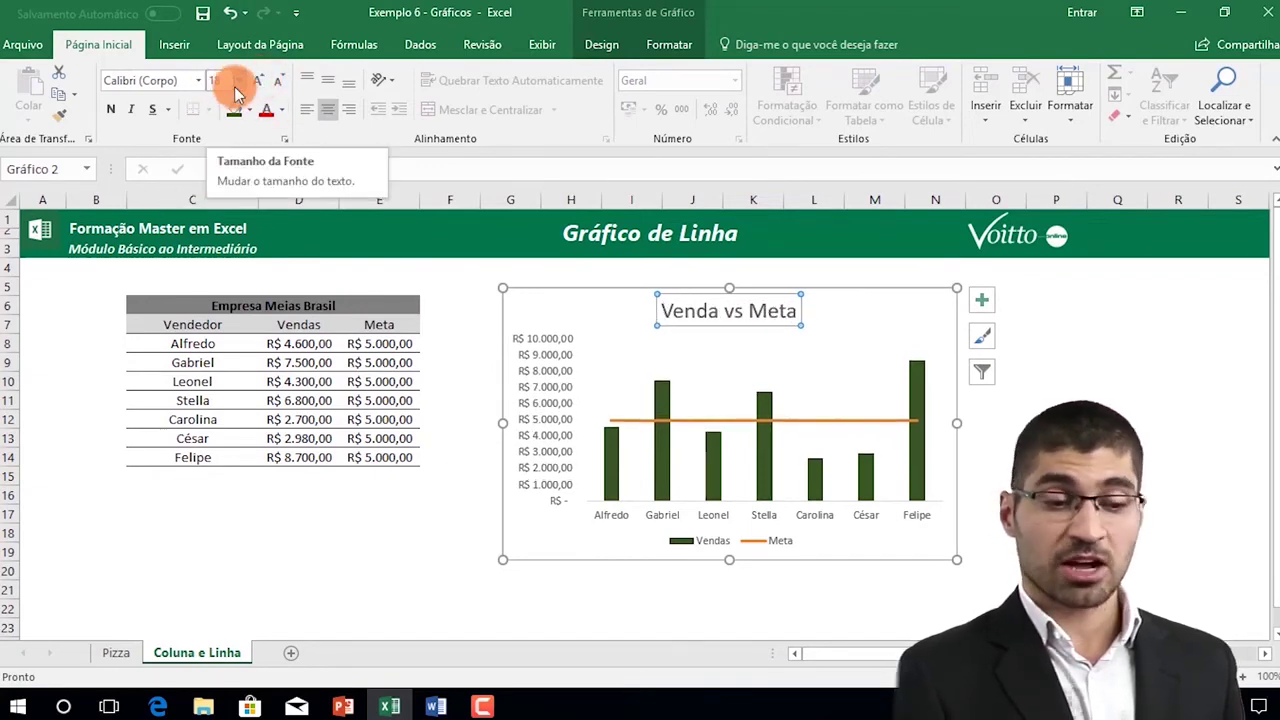
{"action": "left_click", "coordinate": [203, 81]}
{"action": "left_click", "coordinate": [197, 83]}
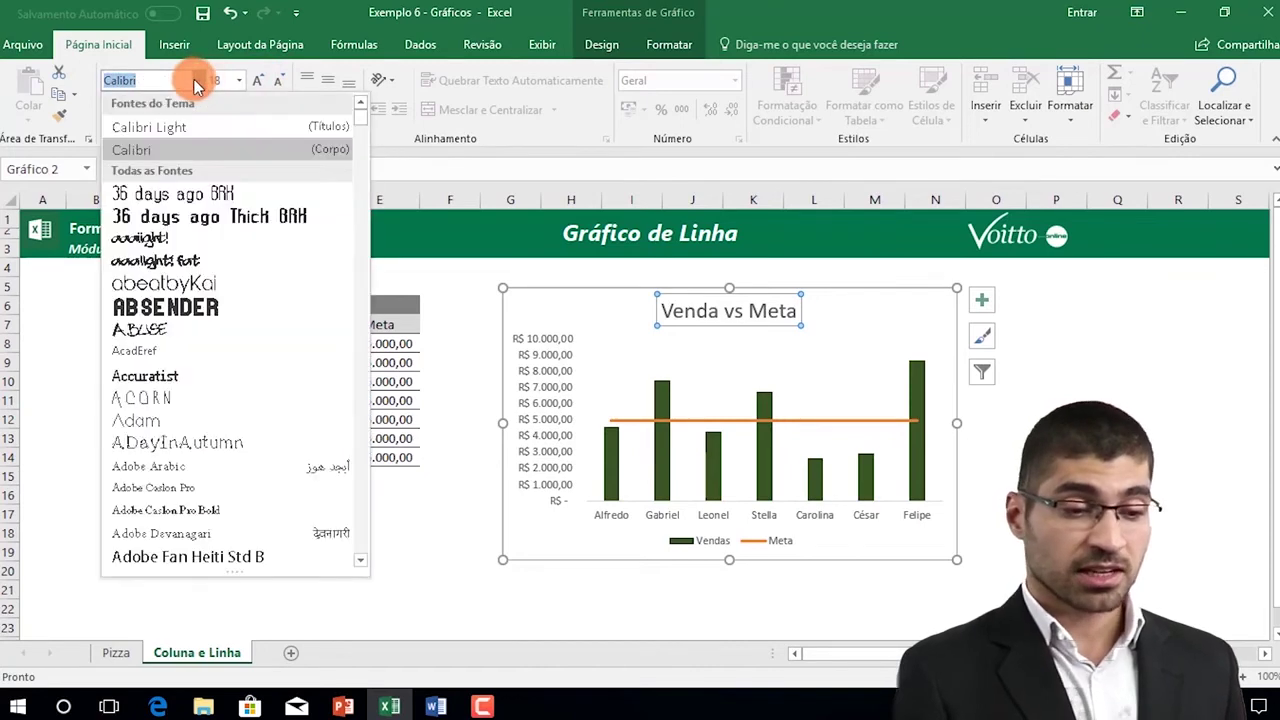
{"action": "left_click", "coordinate": [163, 488]}
{"action": "left_click", "coordinate": [1117, 514]}
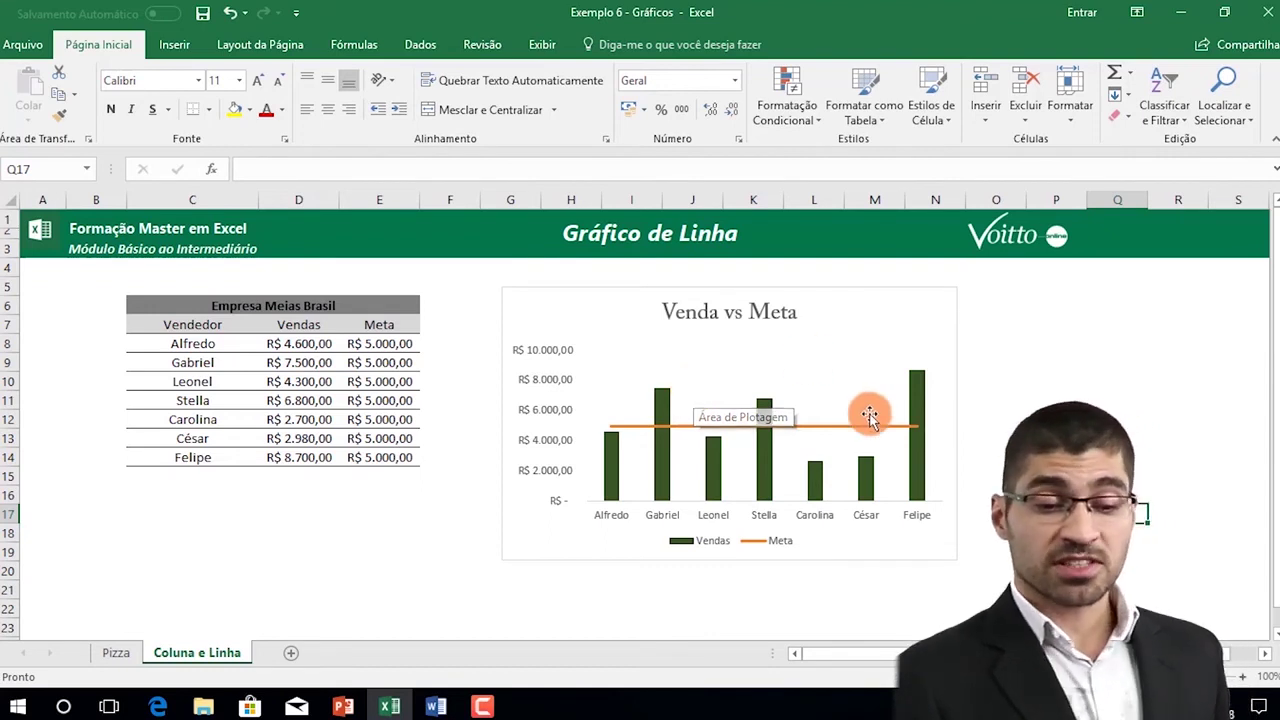
{"action": "left_click", "coordinate": [903, 292]}
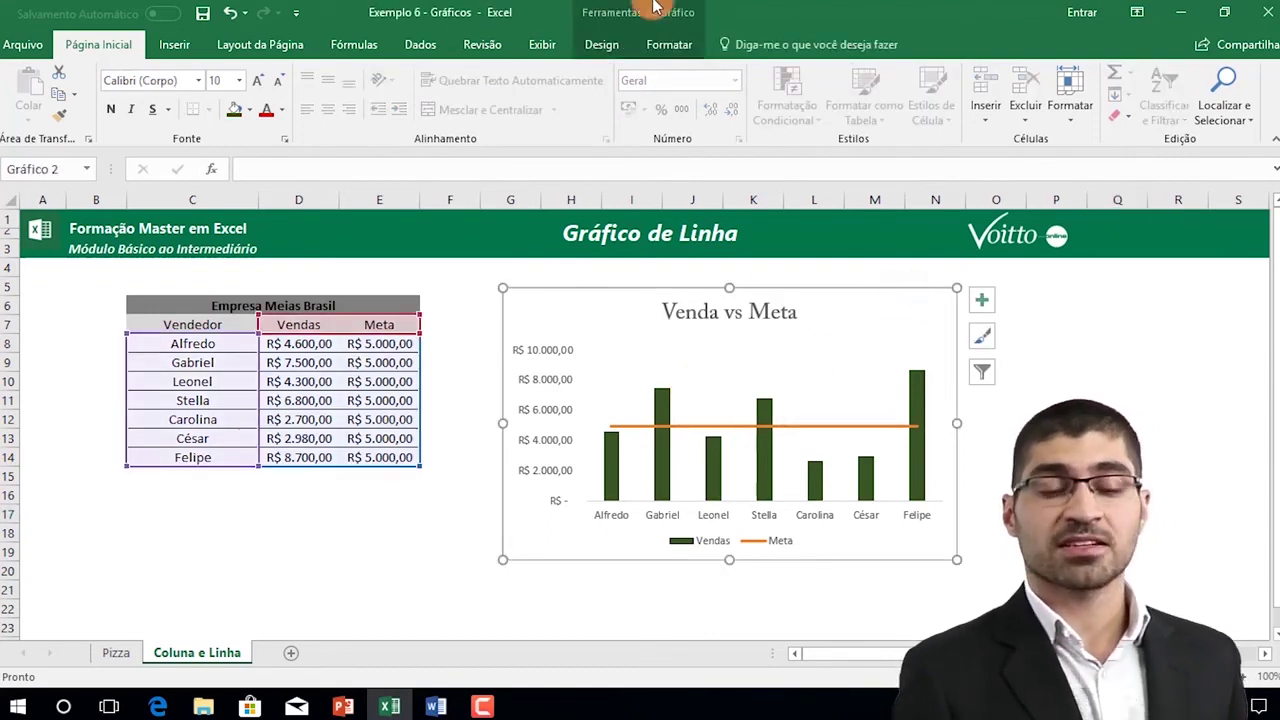